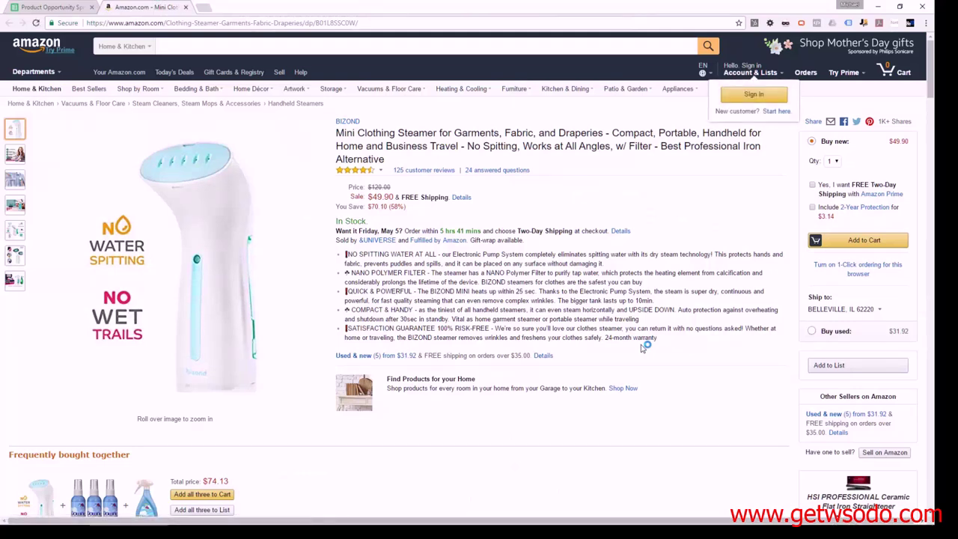
# Open the Mini Clothing Steamer's full page of 125 customer reviews, sorted most recent first.
pyautogui.click(425, 172)
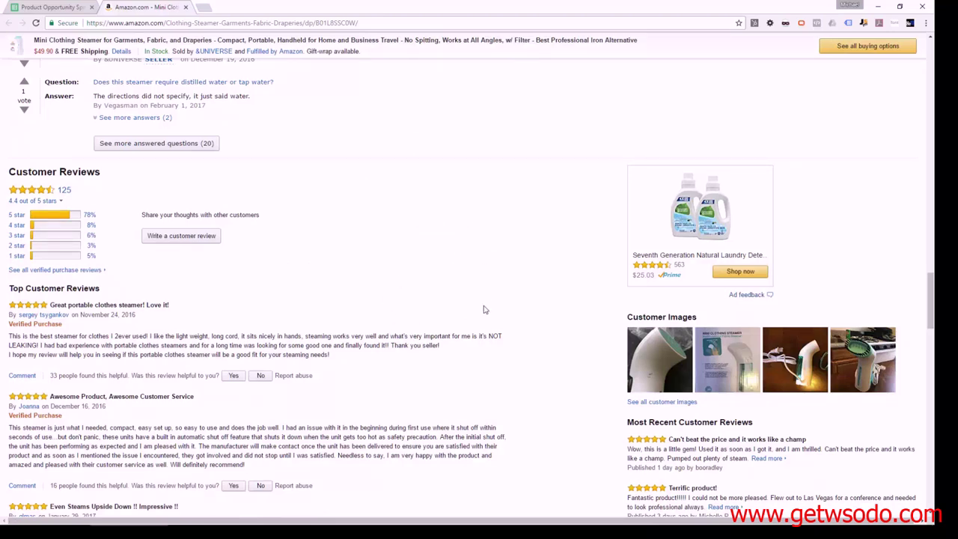
pyautogui.scroll(-2, 532, 363)
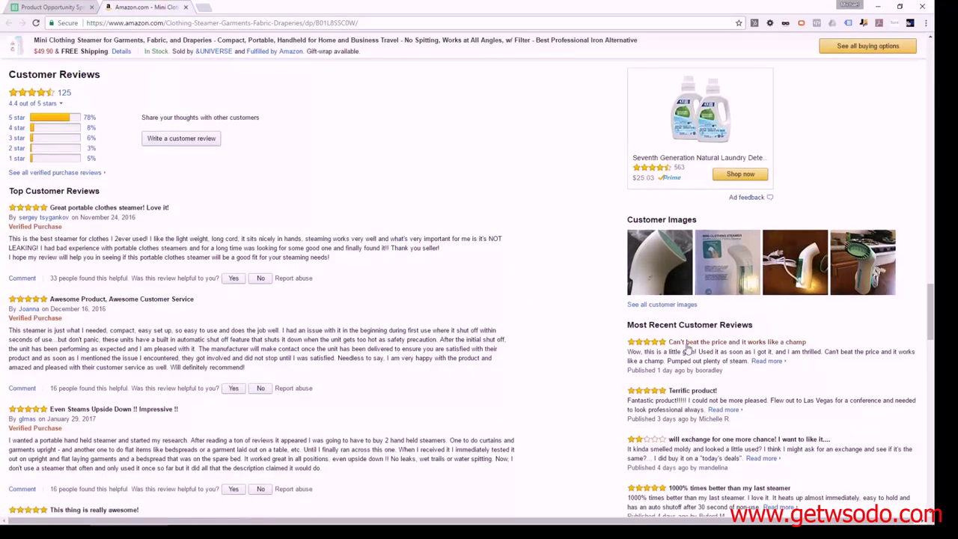
pyautogui.click(738, 342)
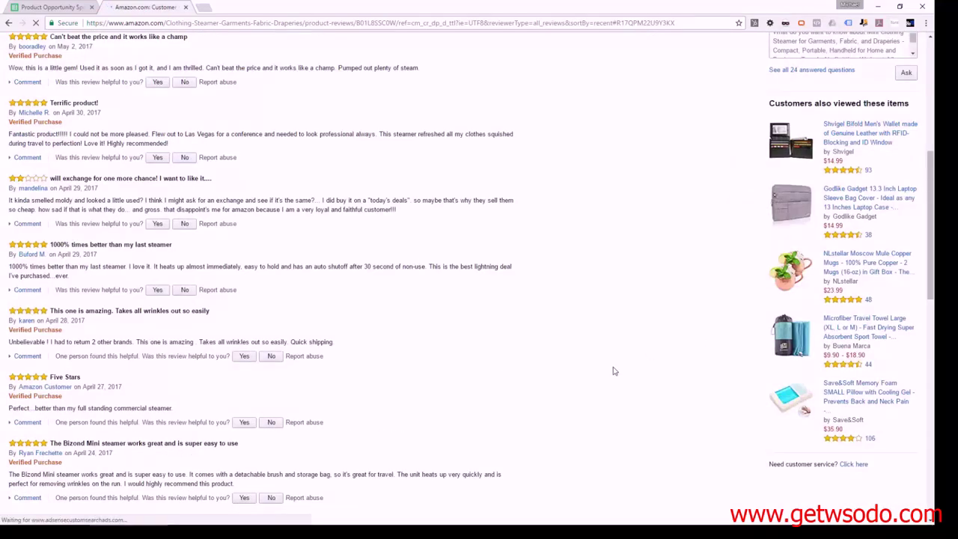
# Filter the steamer's reviews to All critical (18 of 125) and scroll through them.
pyautogui.scroll(3, 613, 366)
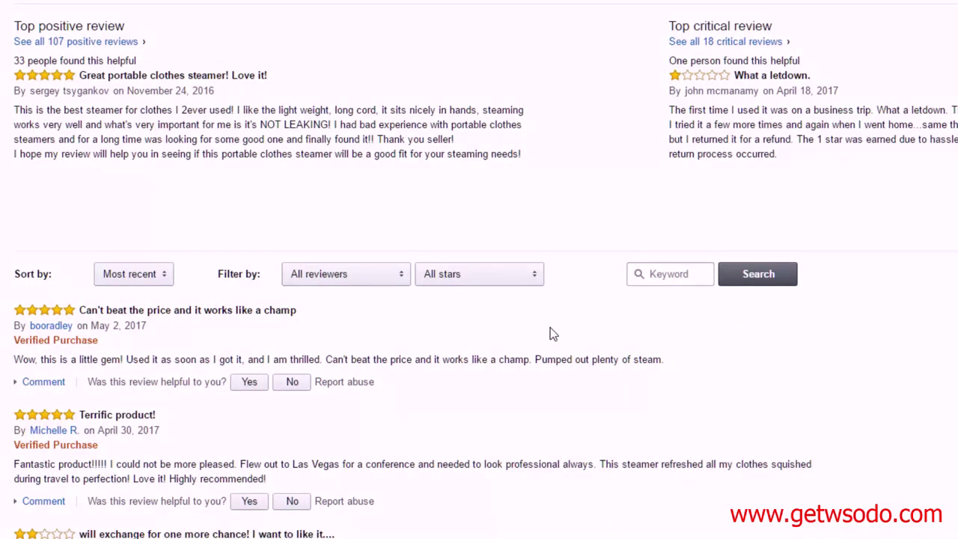
pyautogui.click(528, 278)
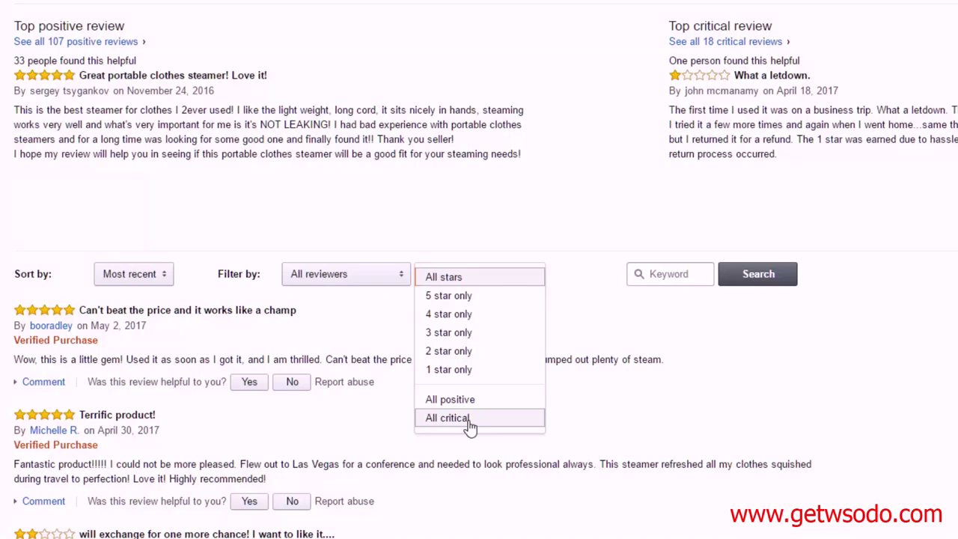
pyautogui.click(469, 419)
pyautogui.scroll(-1, 470, 425)
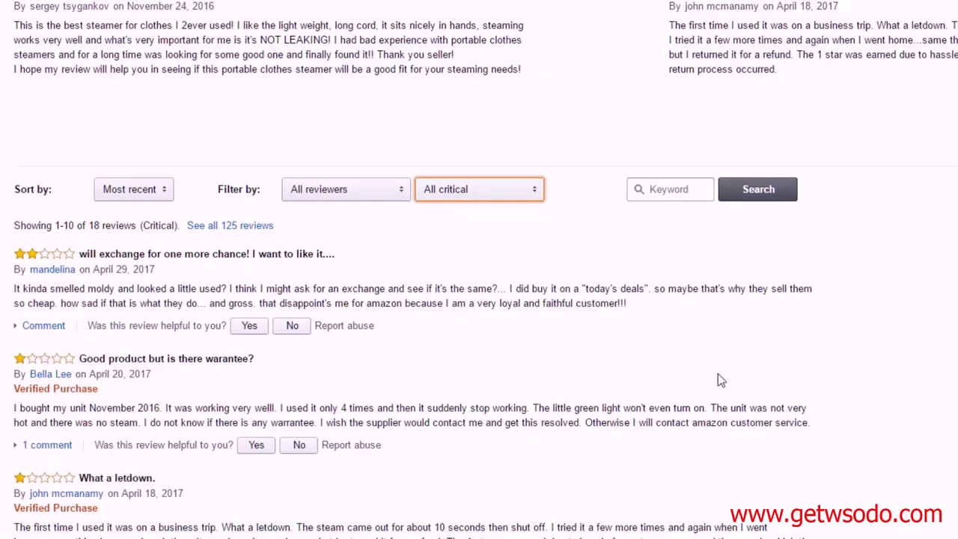
pyautogui.scroll(-1, 718, 373)
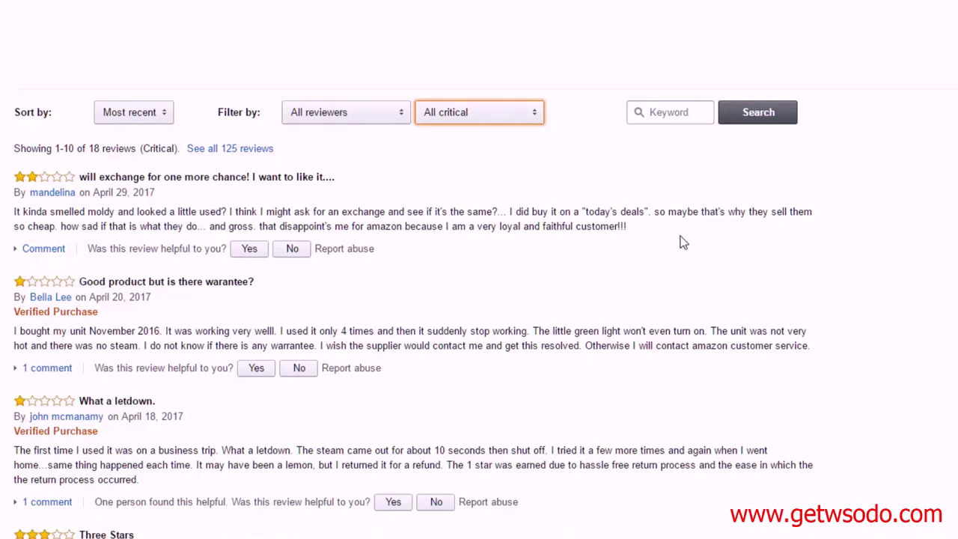
pyautogui.scroll(-1, 500, 311)
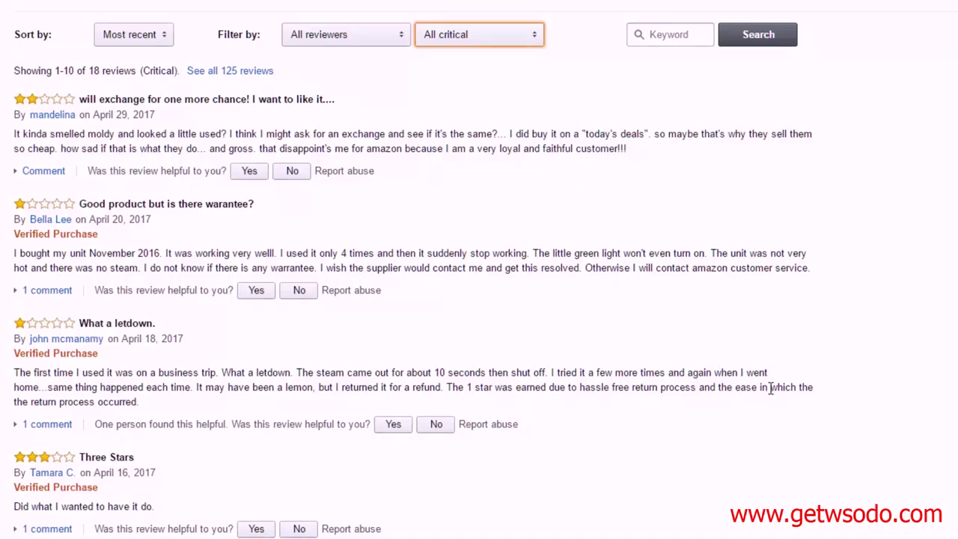
# Scroll the critical reviews and highlight the complaint that steam lasts only 10-15 seconds.
pyautogui.scroll(-2, 771, 388)
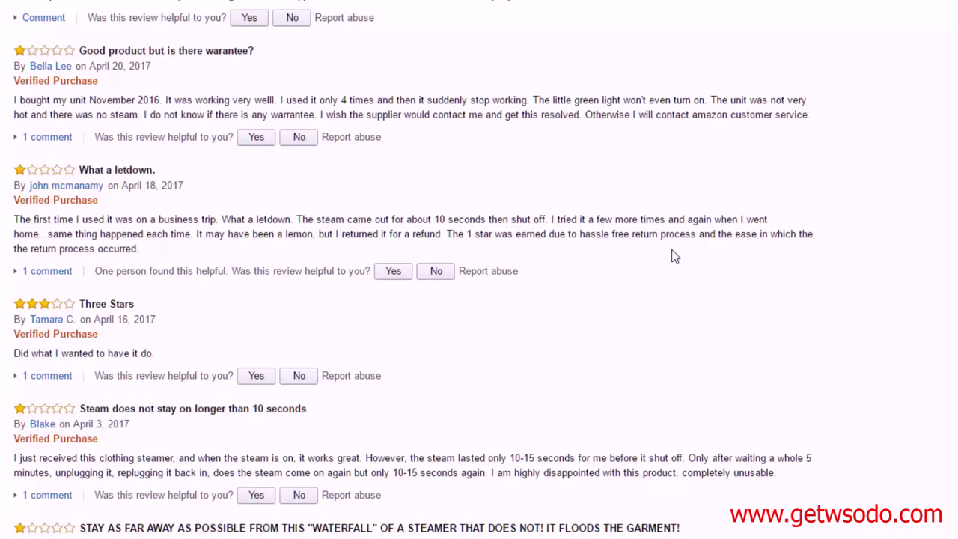
pyautogui.scroll(-1, 672, 252)
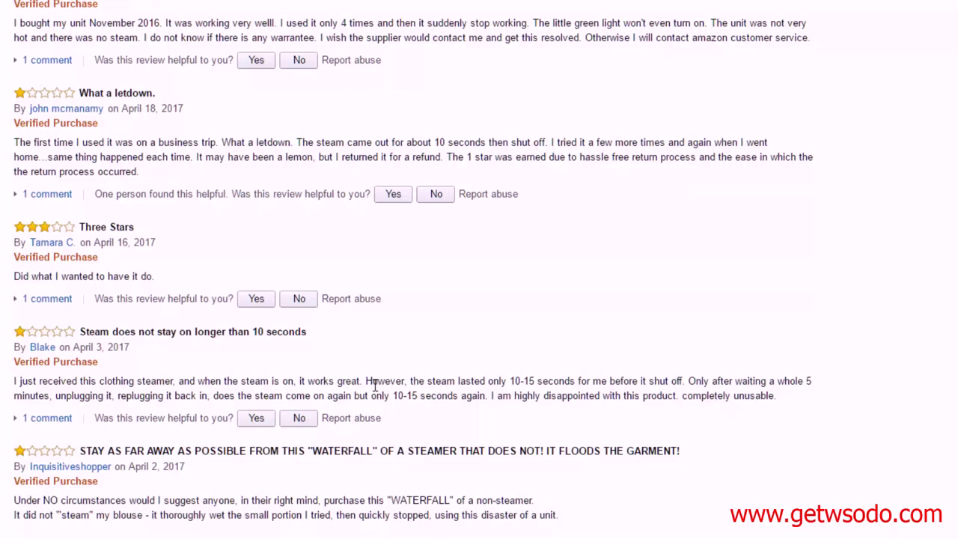
pyautogui.moveTo(364, 383); pyautogui.dragTo(682, 383)
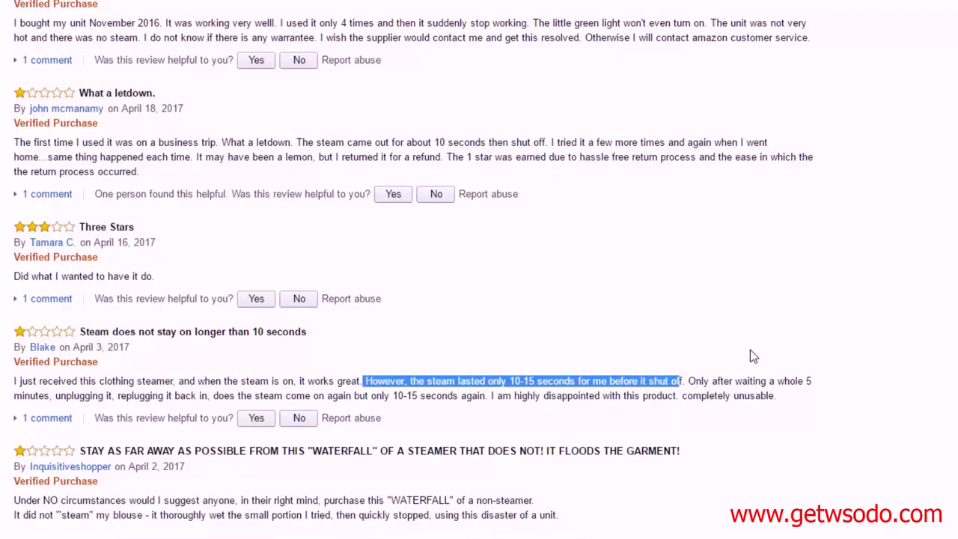
pyautogui.click(856, 341)
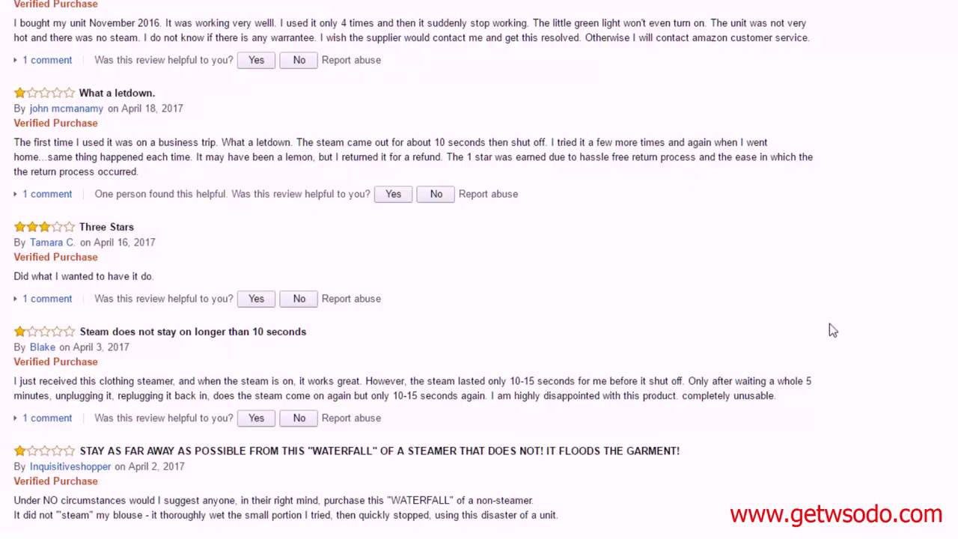
pyautogui.scroll(-5, 829, 329)
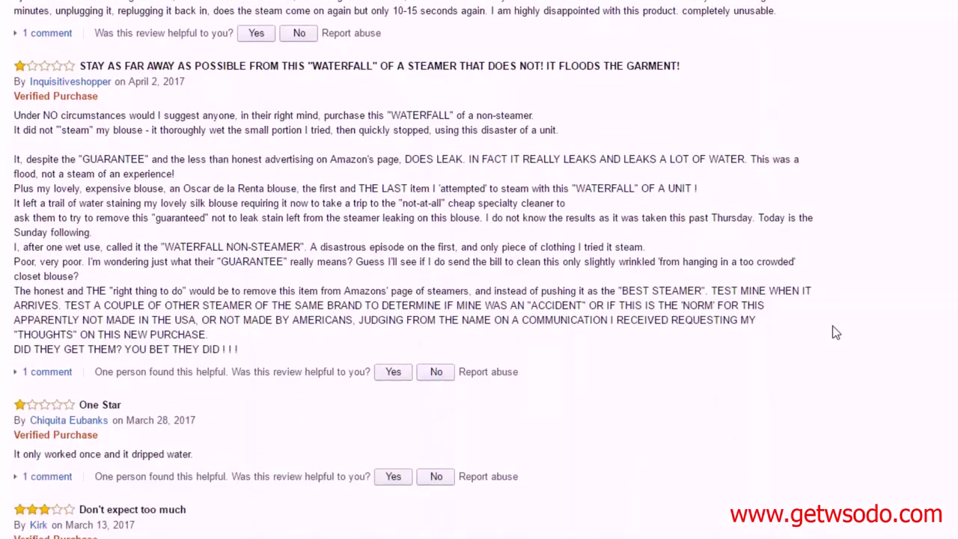
pyautogui.scroll(-4, 832, 326)
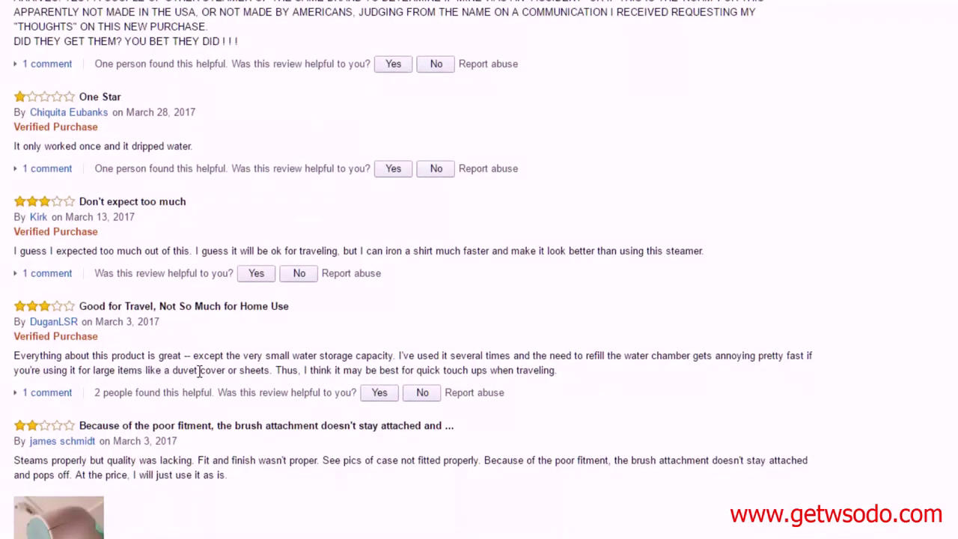
# Highlight further complaints about small water capacity, spitting water and a too-short cord.
pyautogui.moveTo(194, 357); pyautogui.dragTo(394, 358)
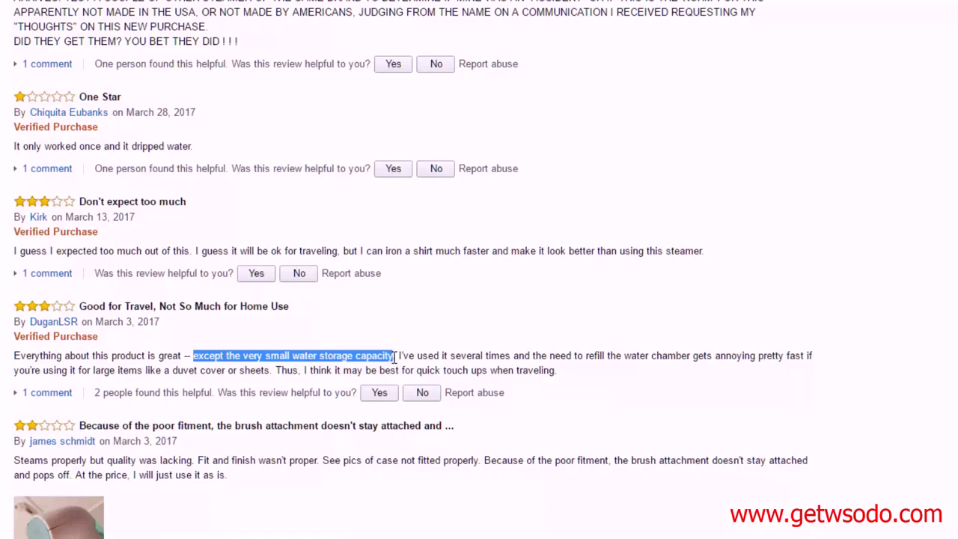
pyautogui.scroll(-1, 780, 374)
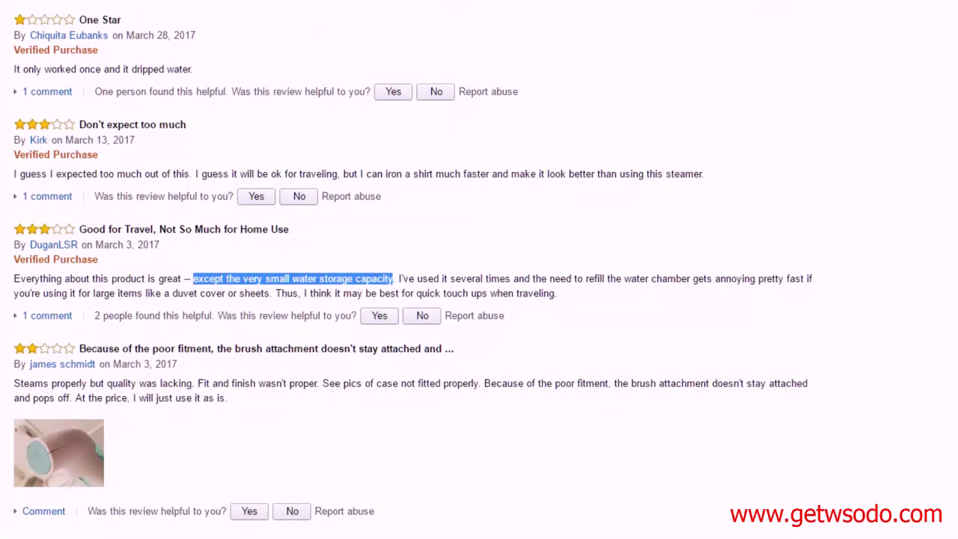
pyautogui.scroll(-7, 790, 425)
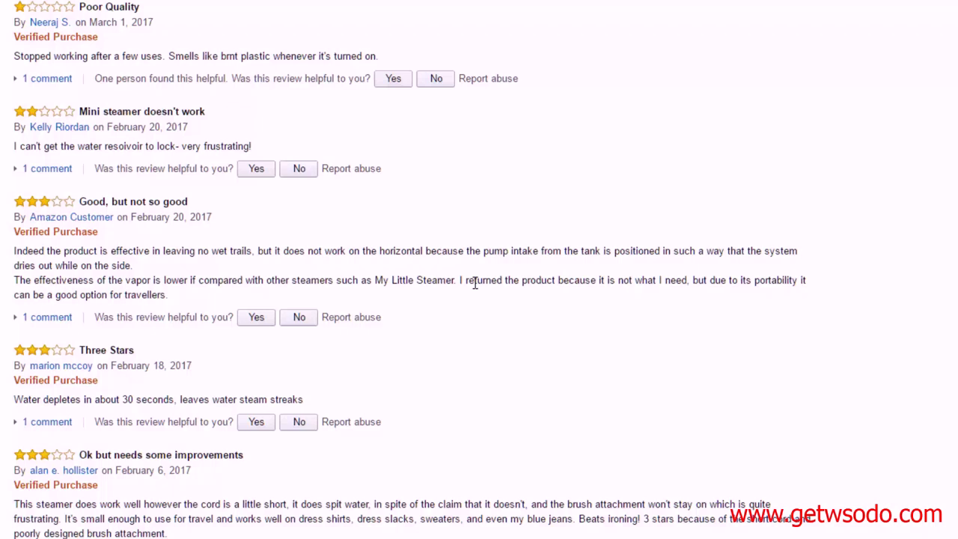
pyautogui.scroll(-1, 576, 333)
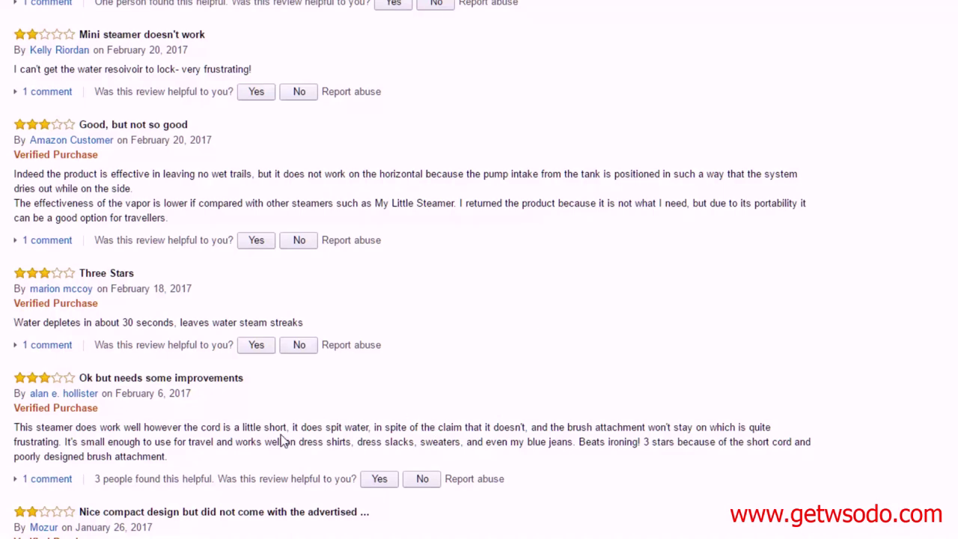
pyautogui.moveTo(189, 428); pyautogui.dragTo(384, 426)
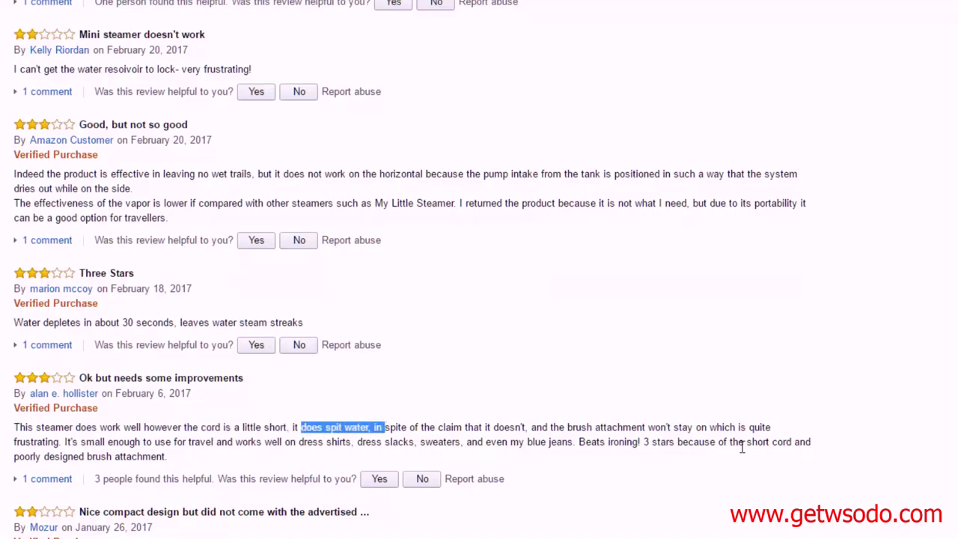
pyautogui.scroll(-1, 742, 446)
pyautogui.scroll(-1, 741, 447)
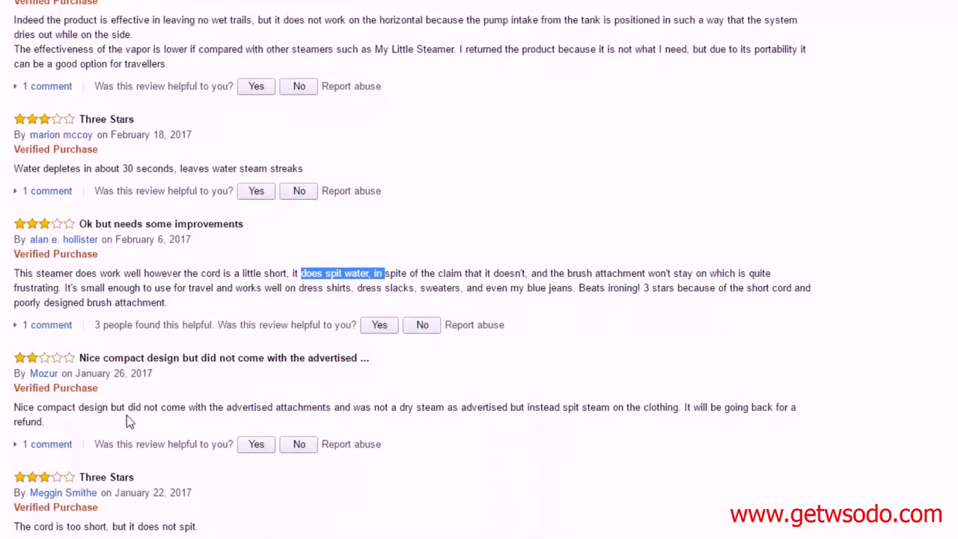
pyautogui.scroll(-1, 659, 456)
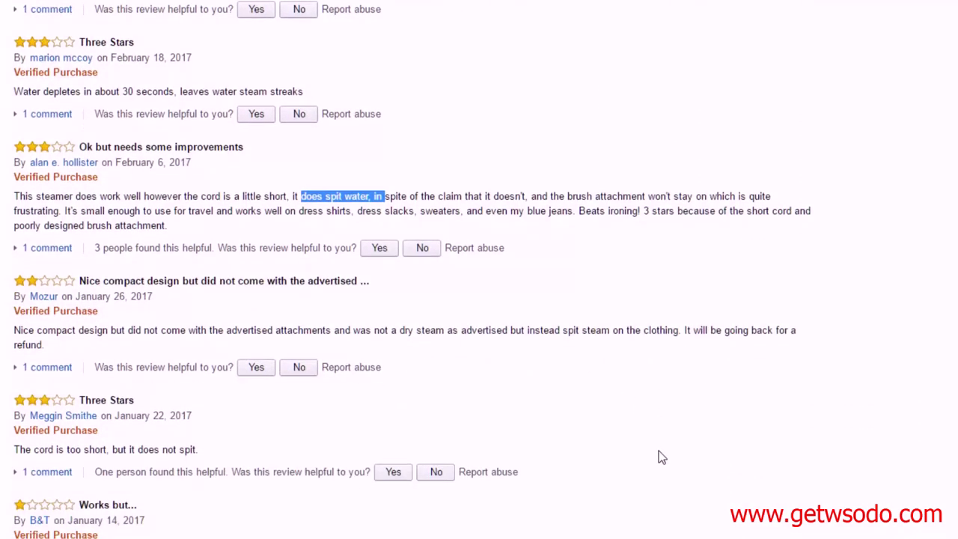
pyautogui.moveTo(20, 449); pyautogui.dragTo(113, 449)
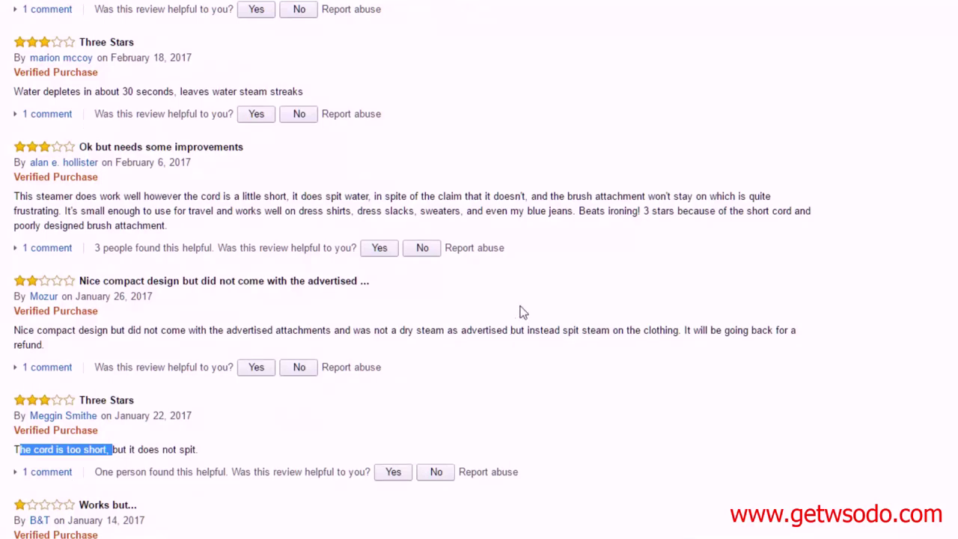
# Add a note to cell A2 reading 'Cons - Short cord, small water capacity, quality issues'.
pyautogui.hotkey('ctrl', 'Tab')
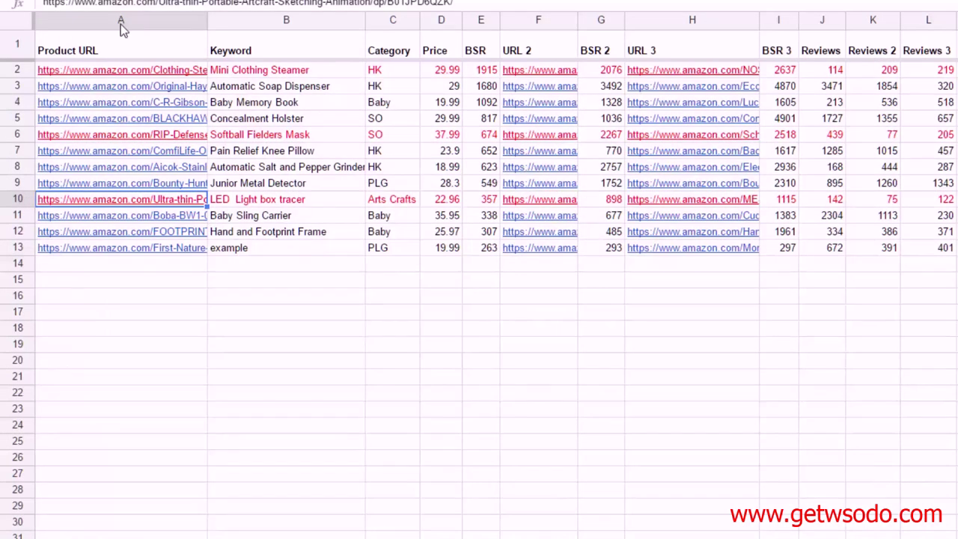
pyautogui.rightClick(155, 72)
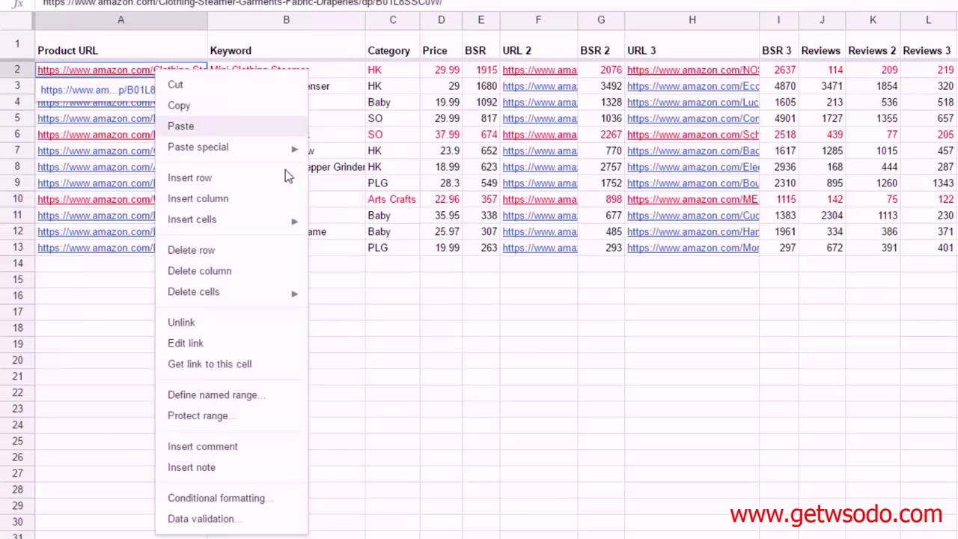
pyautogui.click(234, 469)
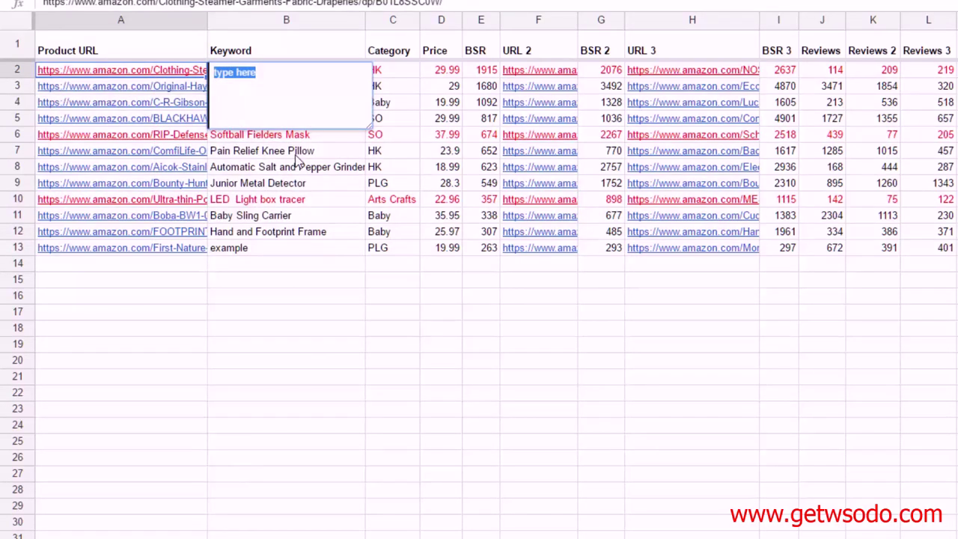
pyautogui.write('Con')
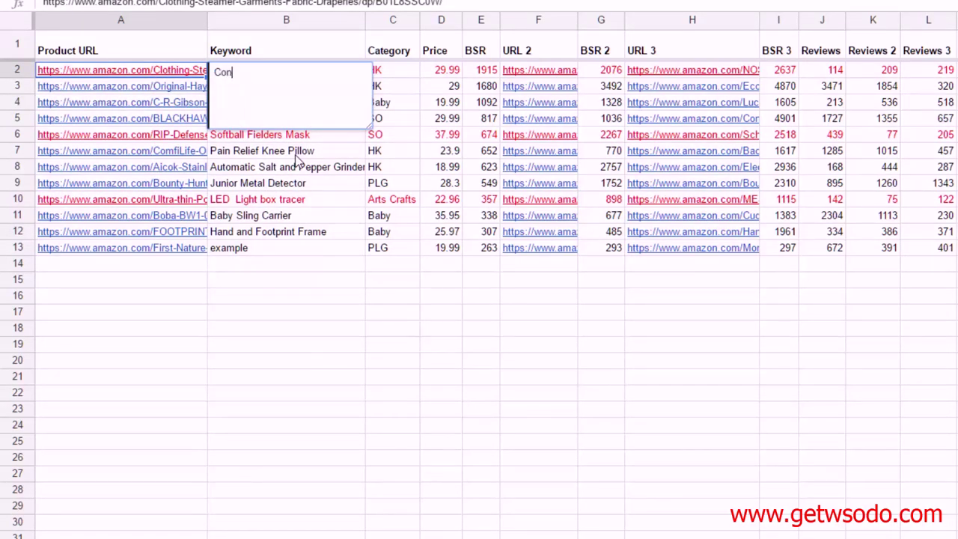
pyautogui.write('s - Short cord, small water capacity, ')
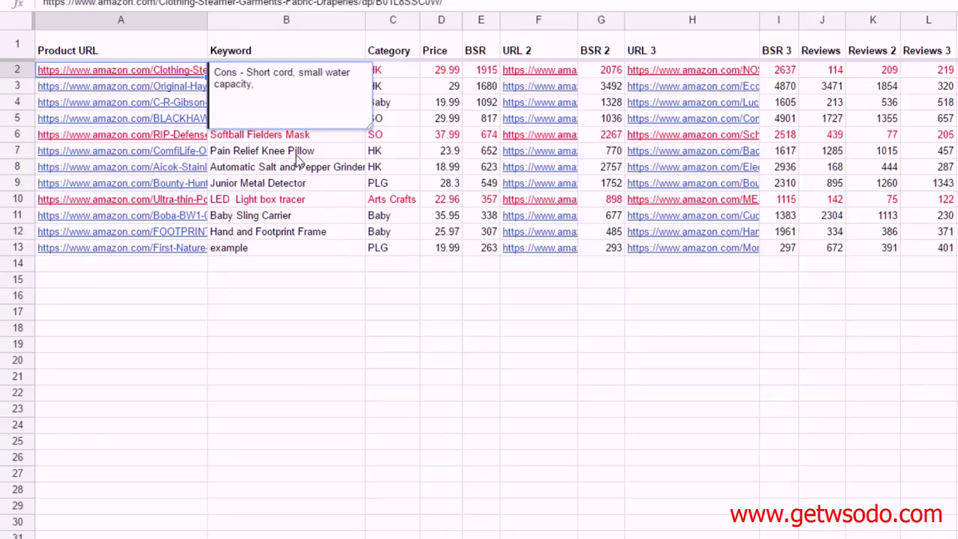
pyautogui.write('quality issues')
# Start a new line in A2's note, then filter the steamer reviews to All positive.
pyautogui.hotkey('alt', 'Return')
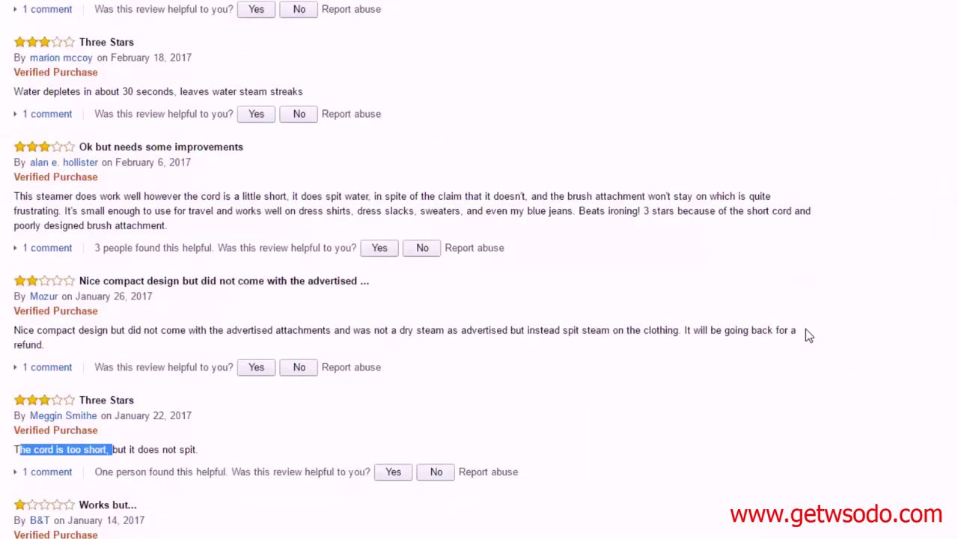
pyautogui.scroll(9, 816, 352)
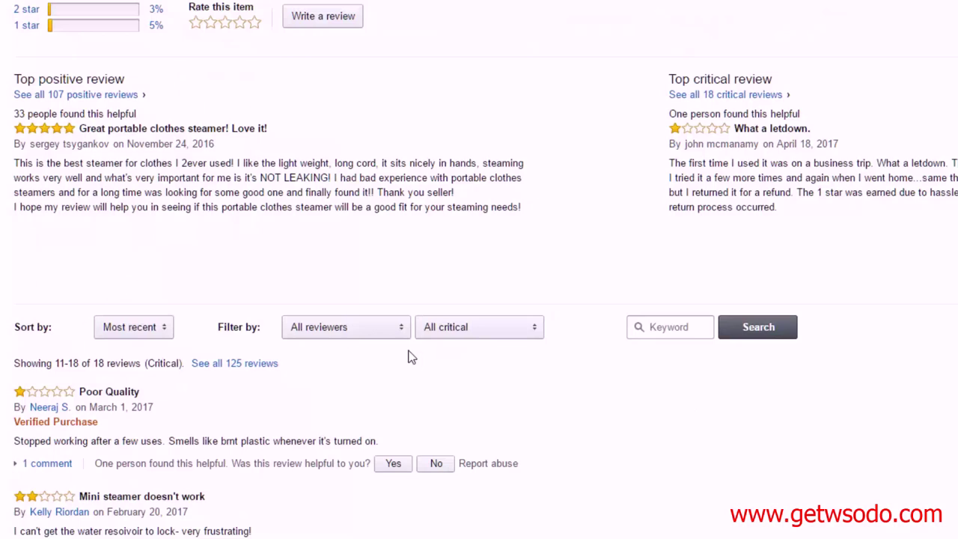
pyautogui.click(516, 335)
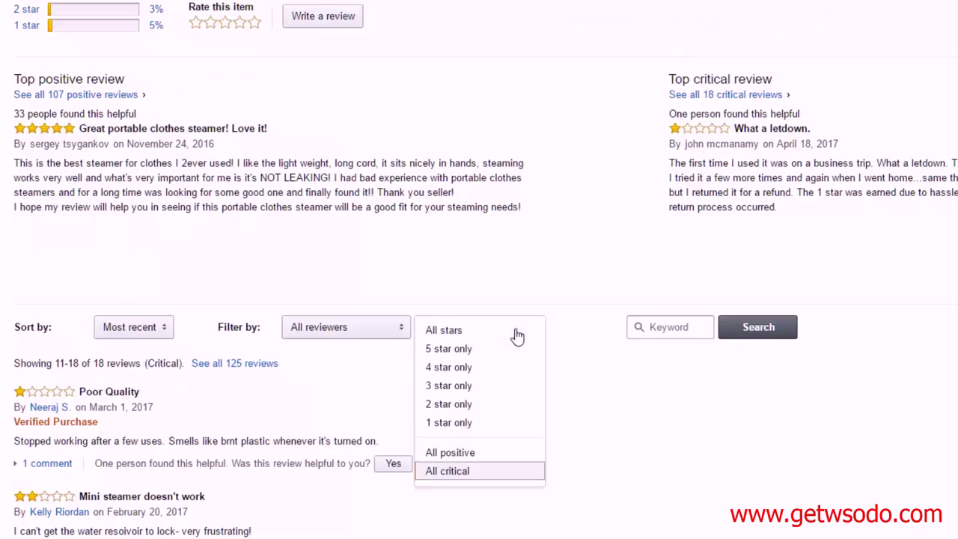
pyautogui.click(483, 458)
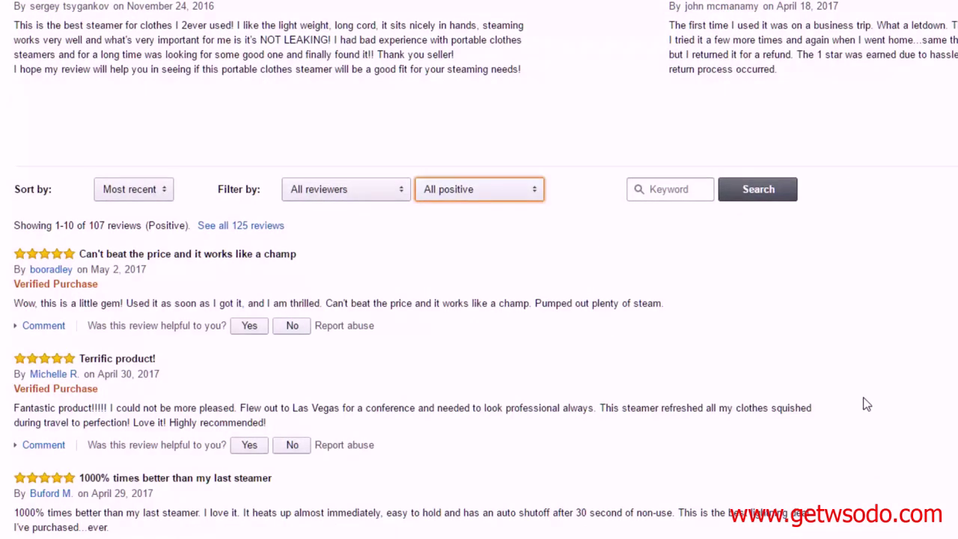
# Scroll the positive reviews and highlight the praise for the detachable brush and storage bag.
pyautogui.scroll(-1, 624, 385)
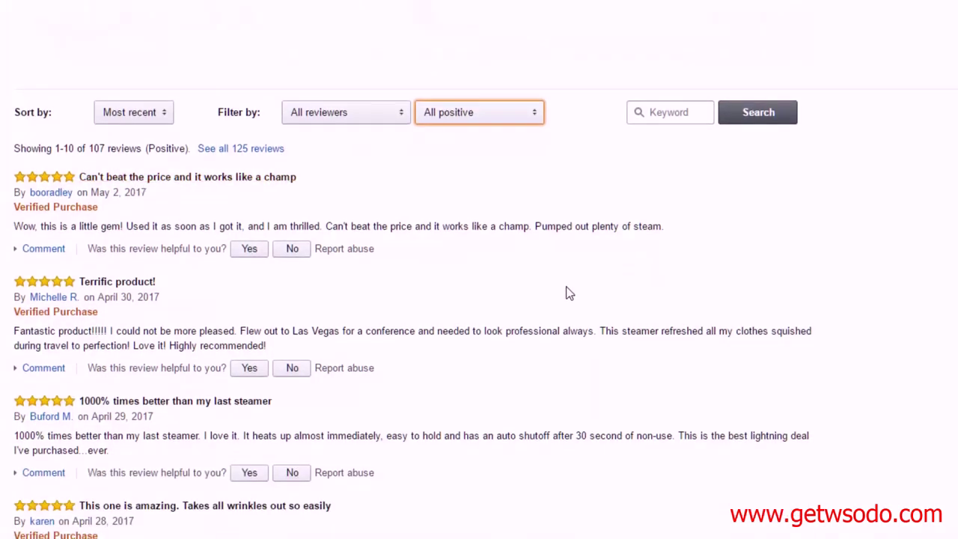
pyautogui.scroll(-1, 568, 293)
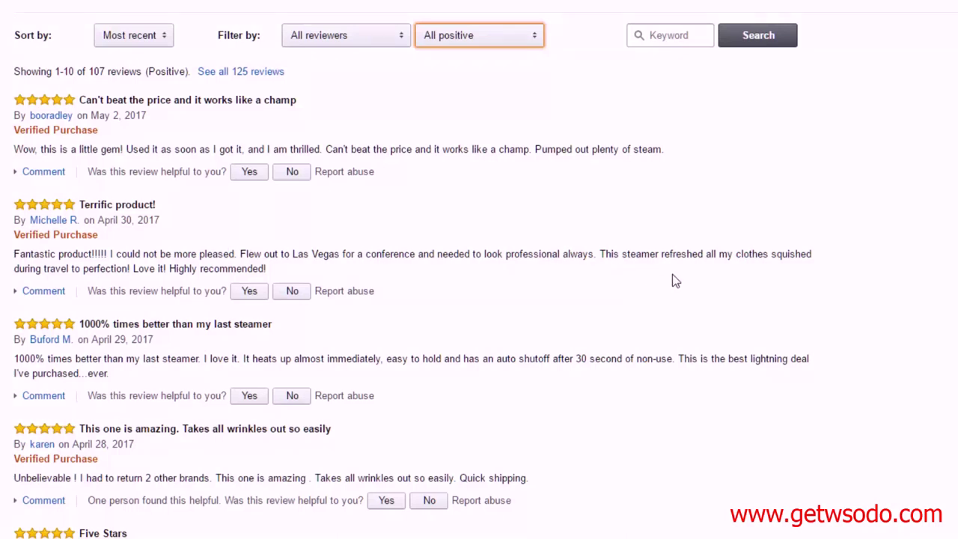
pyautogui.scroll(-1, 672, 276)
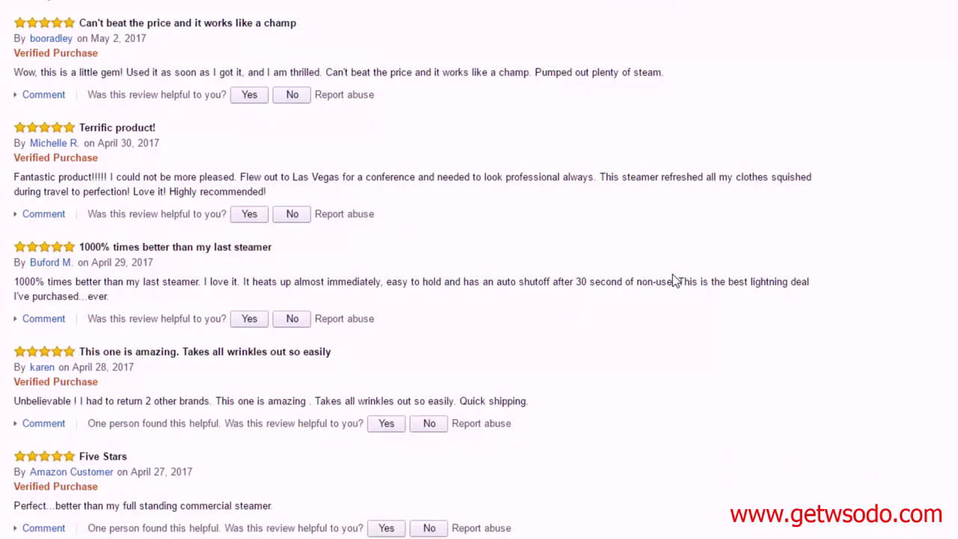
pyautogui.scroll(-1, 671, 275)
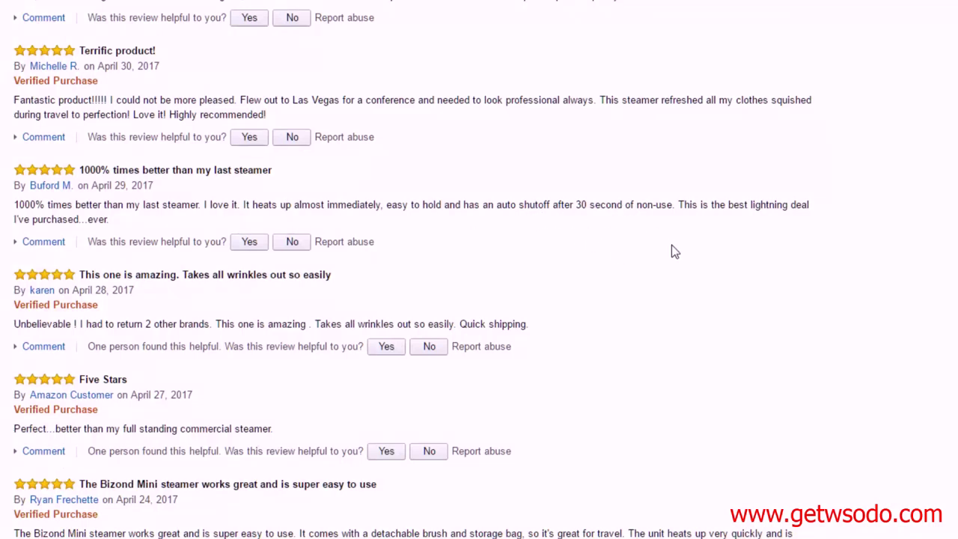
pyautogui.scroll(-4, 671, 245)
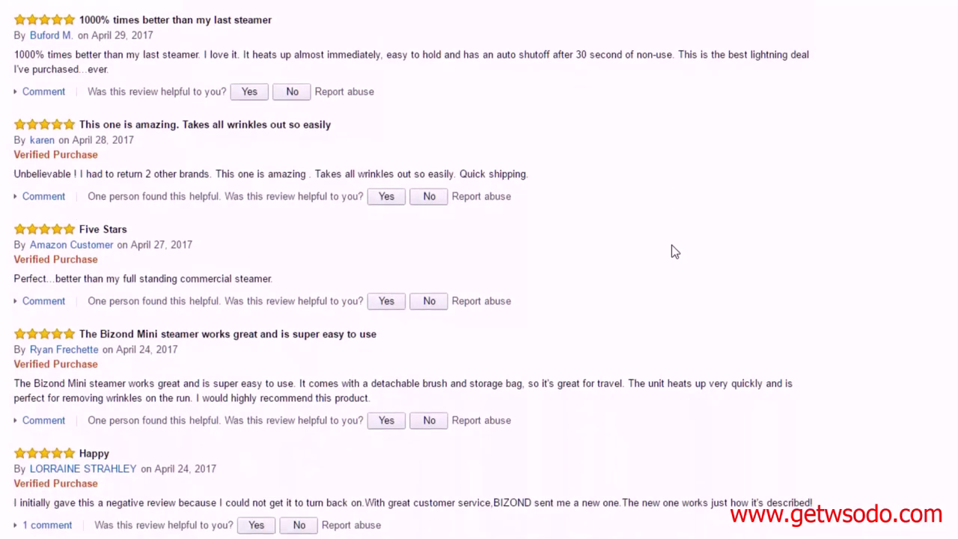
pyautogui.scroll(-1, 631, 248)
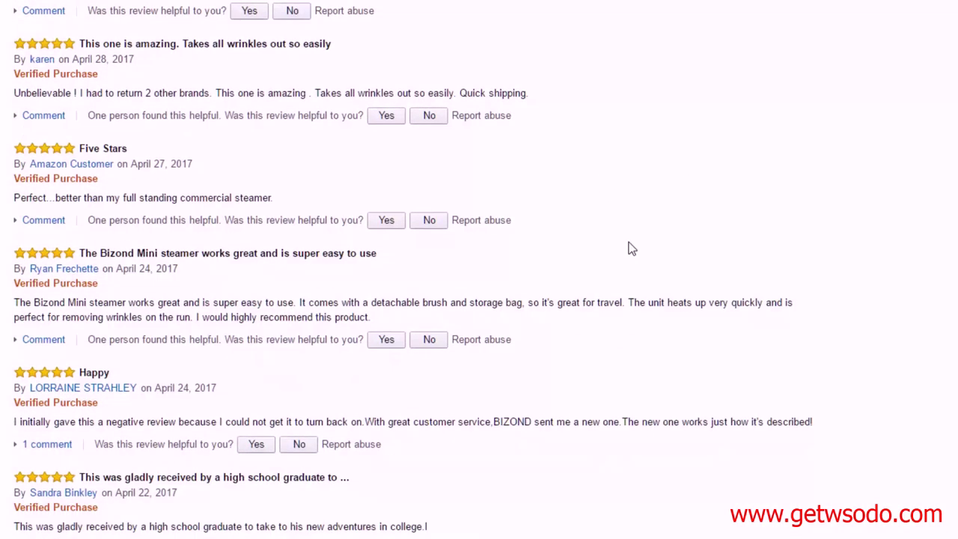
pyautogui.scroll(-1, 631, 248)
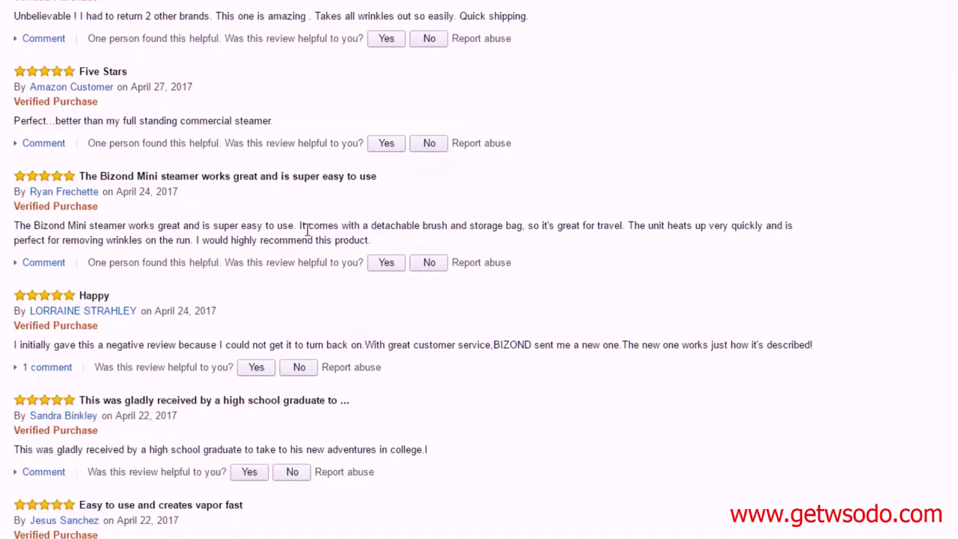
pyautogui.moveTo(303, 229); pyautogui.dragTo(522, 226)
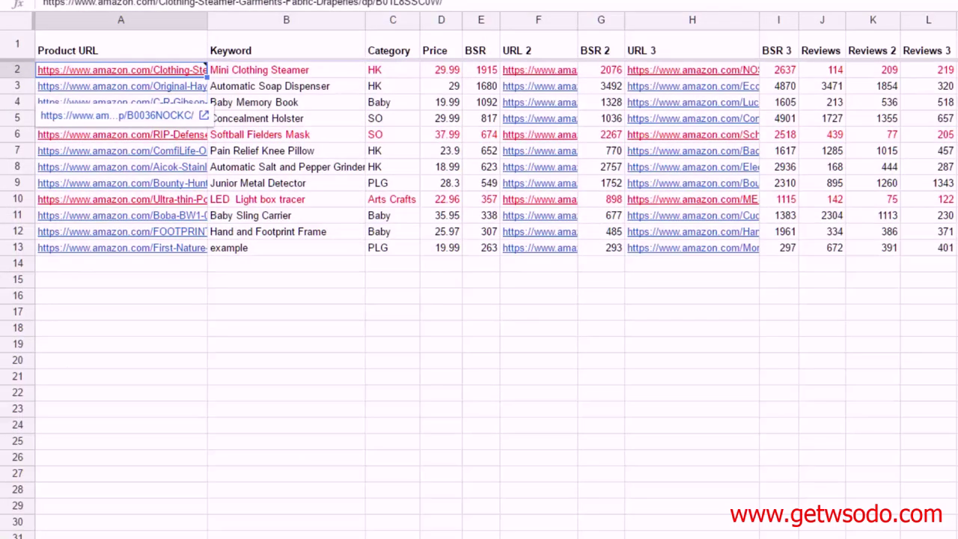
# Type 'Pros - comes with brush and storage bag' on the note's new line.
pyautogui.click(325, 110)
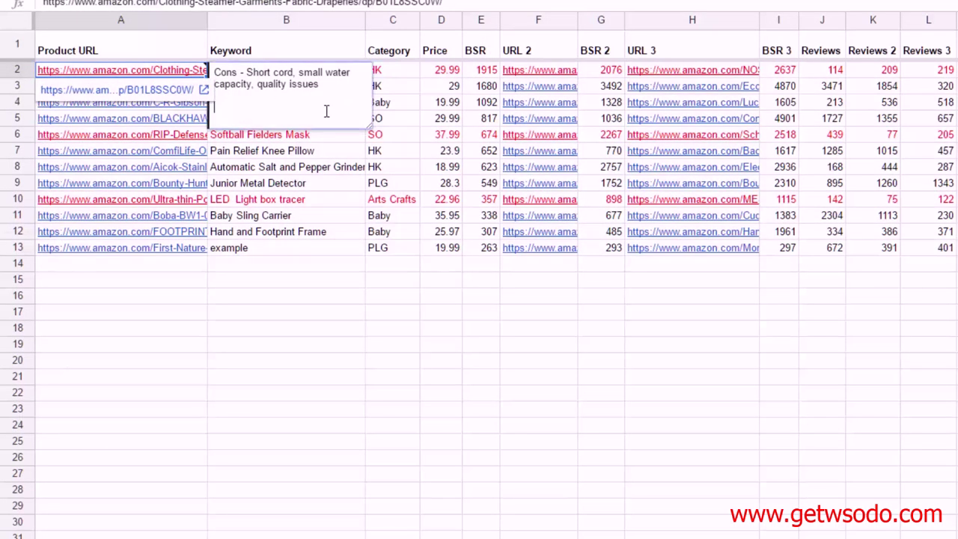
pyautogui.write('Pros - coms')
pyautogui.press('BackSpace')
pyautogui.press('BackSpace')
pyautogui.write('es with br')
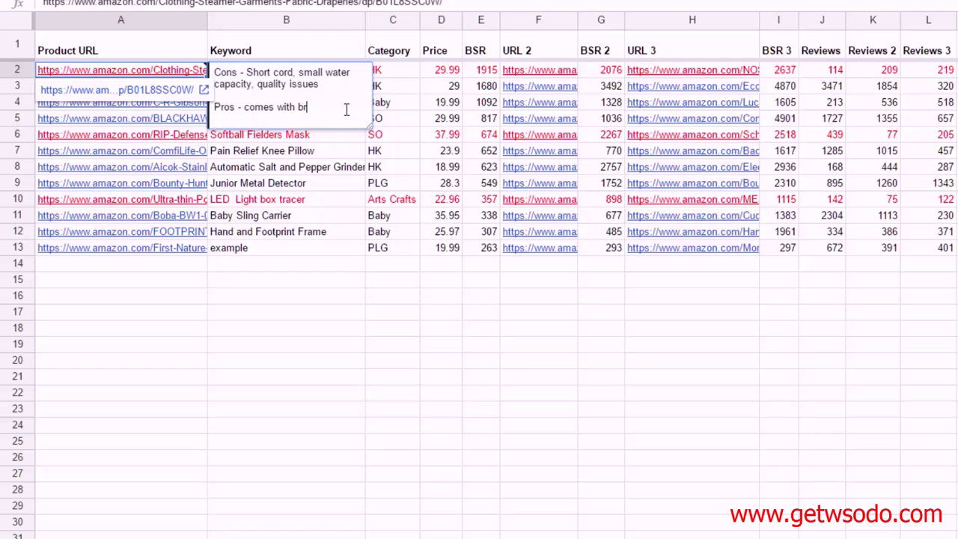
pyautogui.write('ush and storage bag')
# Recheck the Amazon reviews, then append ', heats up fast' to the note's pros line.
pyautogui.hotkey('ctrl', 'Tab')
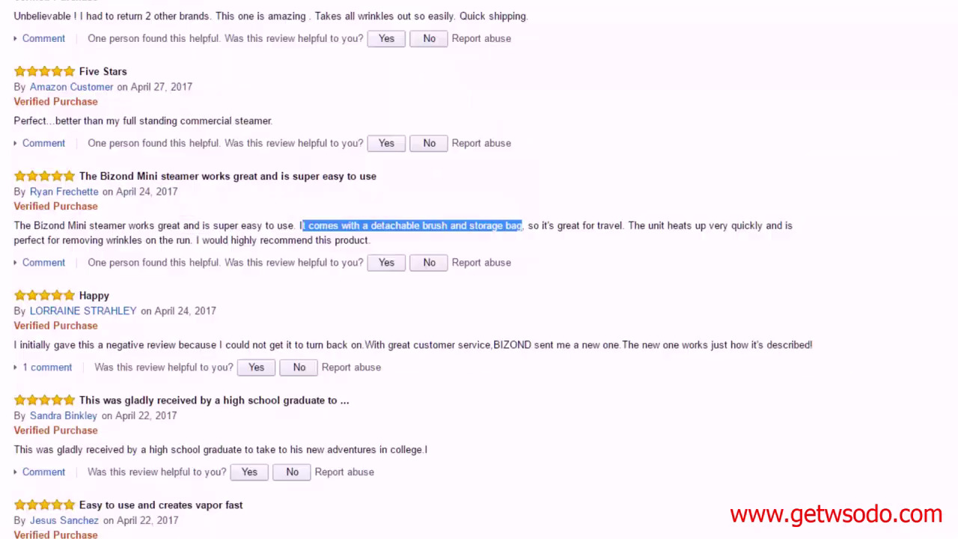
pyautogui.scroll(-1, 705, 382)
pyautogui.scroll(-1, 706, 383)
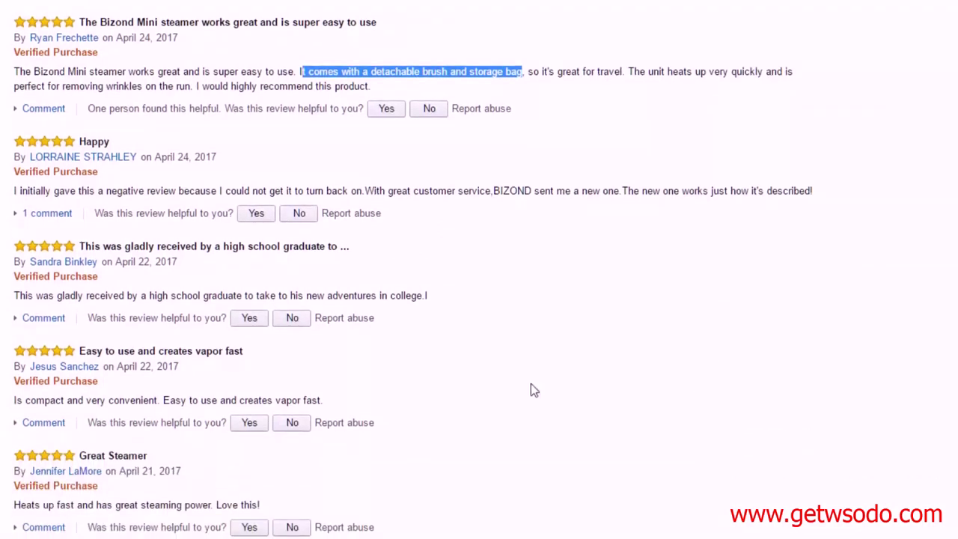
pyautogui.scroll(-1, 587, 416)
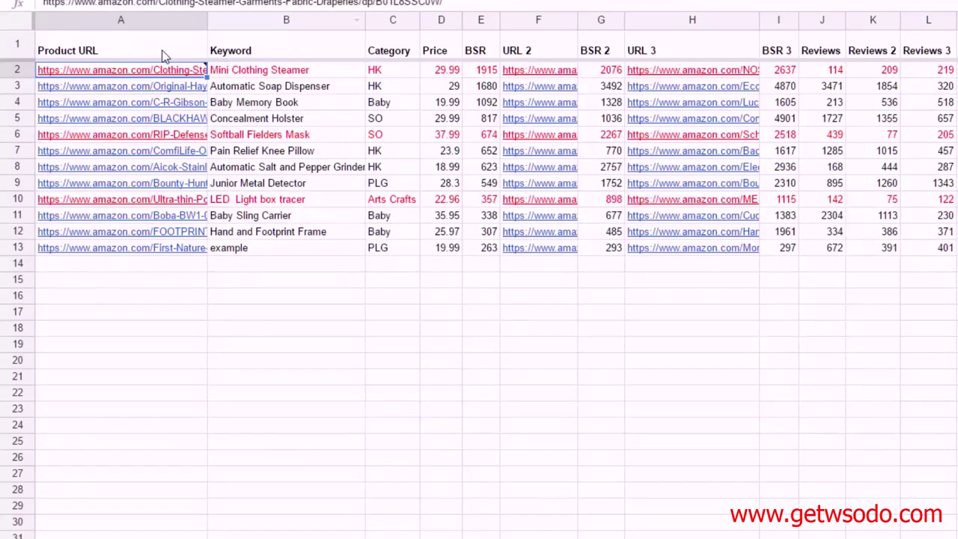
pyautogui.click(166, 73)
pyautogui.click(312, 120)
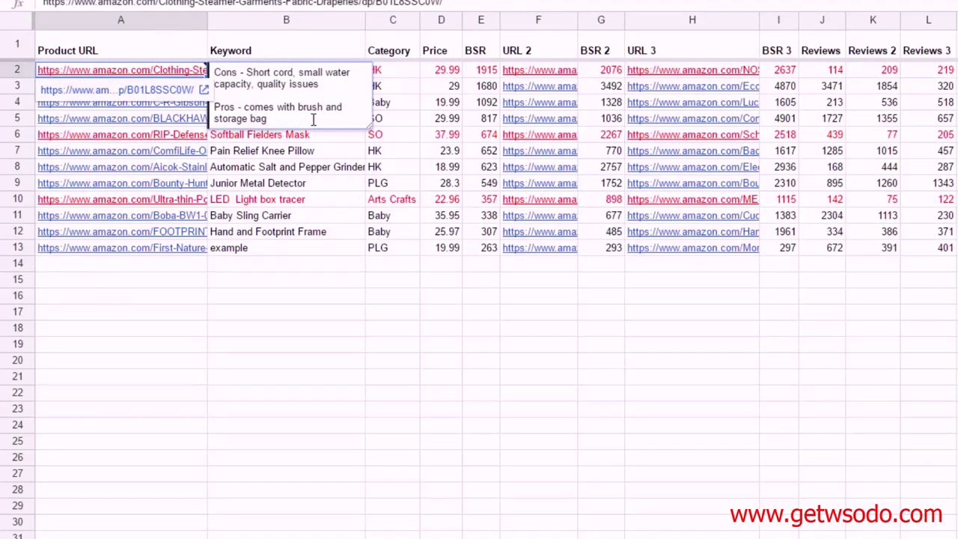
pyautogui.write(', heats up fast')
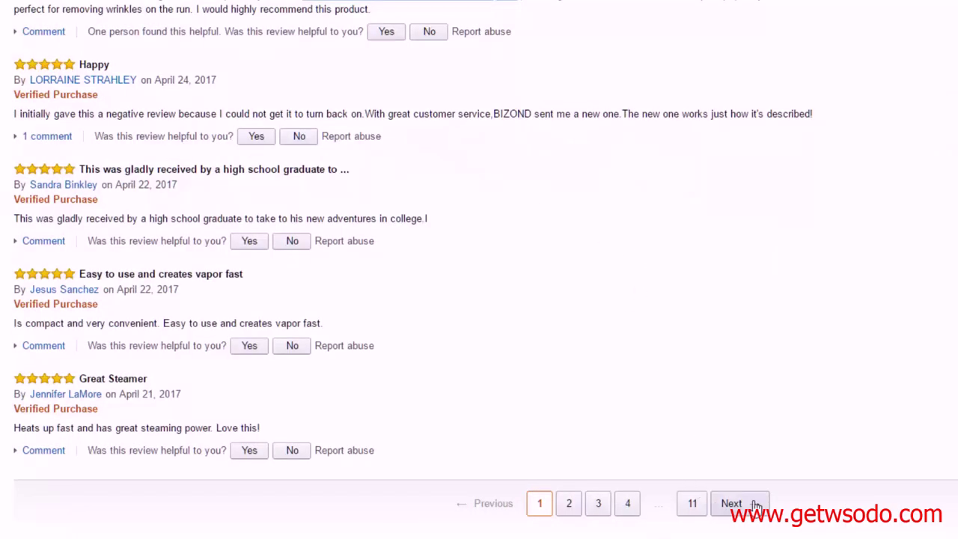
# Go to page two of the positive reviews (11-20 of 107) and scroll through it.
pyautogui.click(737, 504)
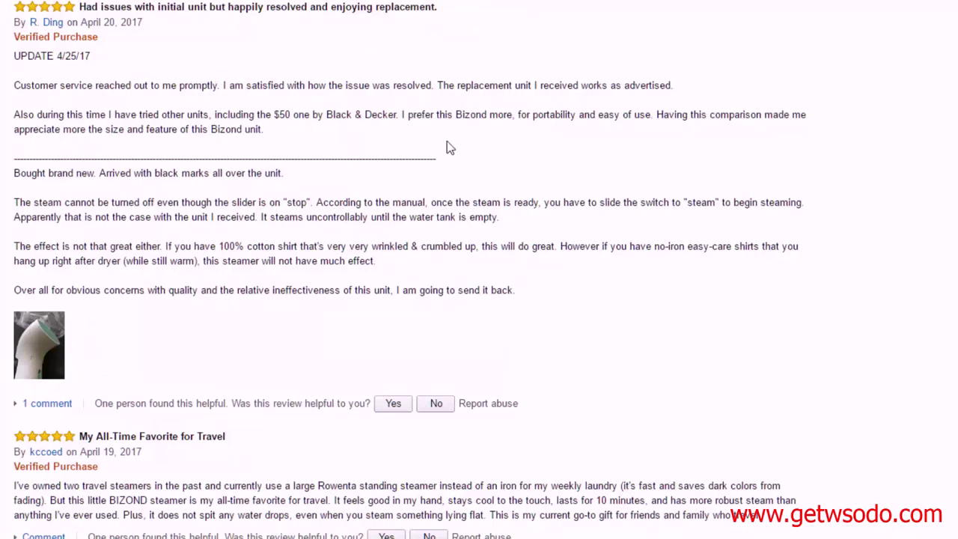
pyautogui.scroll(-4, 562, 243)
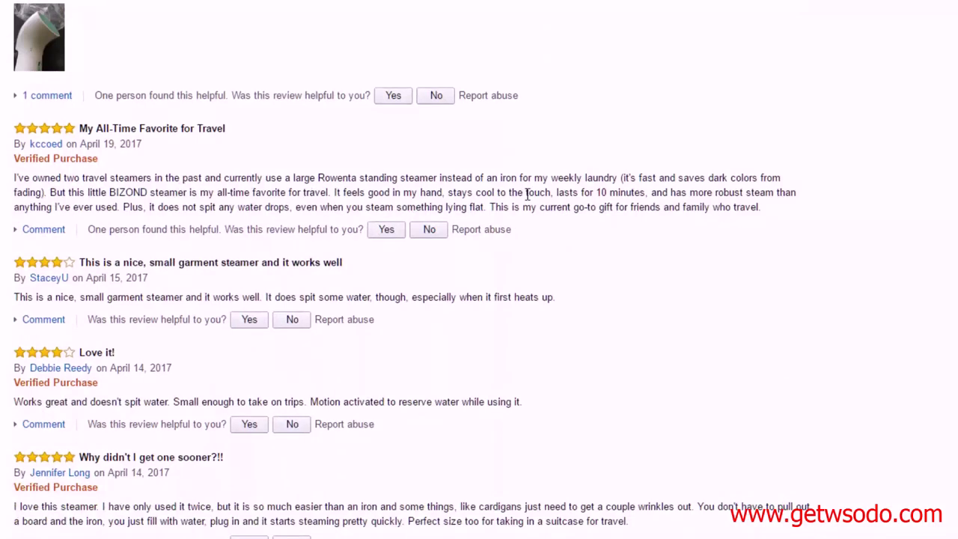
pyautogui.scroll(-1, 722, 301)
pyautogui.scroll(-1, 721, 307)
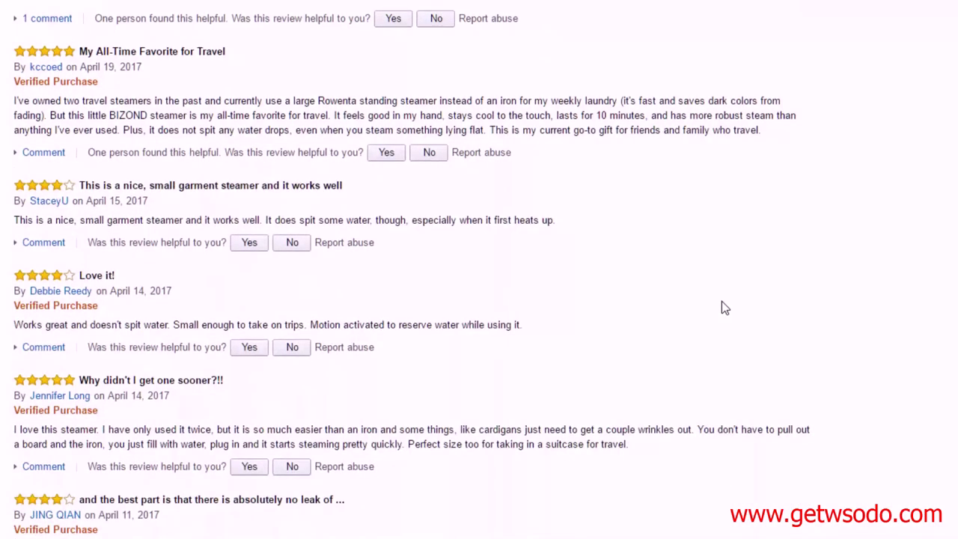
pyautogui.scroll(-1, 721, 307)
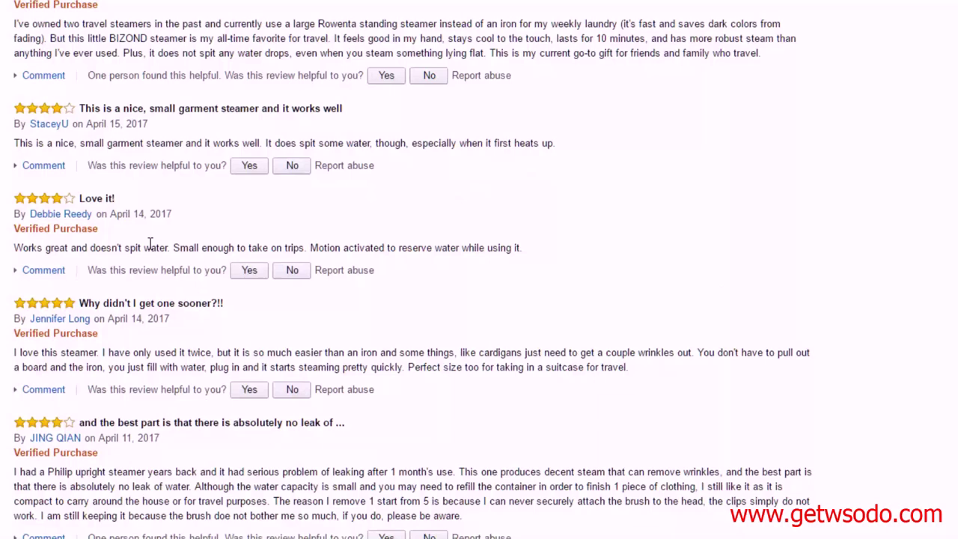
pyautogui.scroll(10, 567, 342)
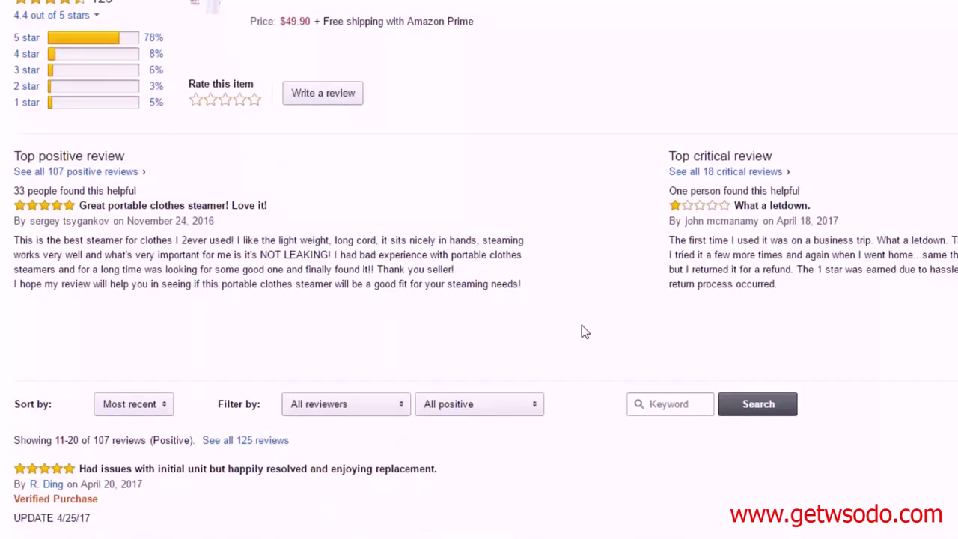
# Open the steamer's product page and highlight its NO SPITTING WATER AT ALL and QUICK & POWERFUL claims.
pyautogui.click(579, 54)
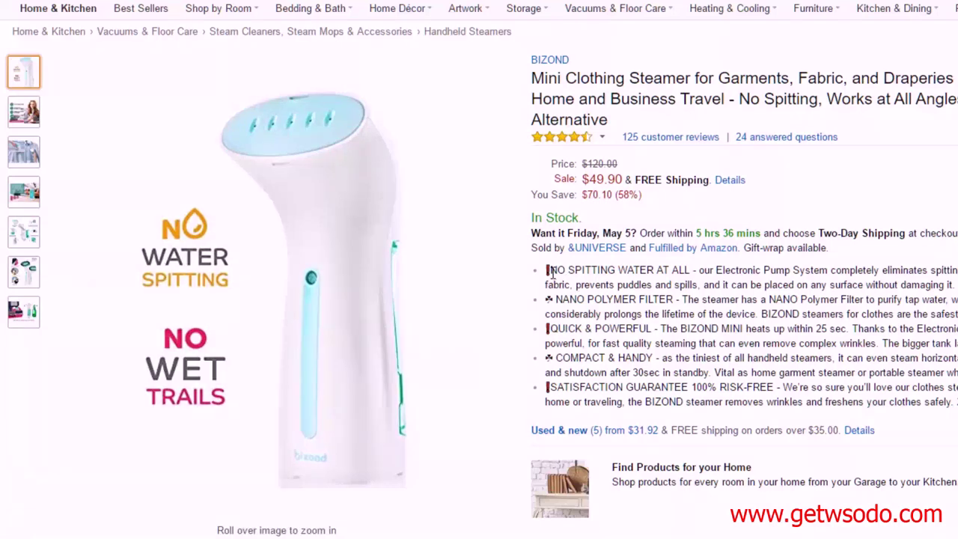
pyautogui.moveTo(551, 274); pyautogui.dragTo(690, 274)
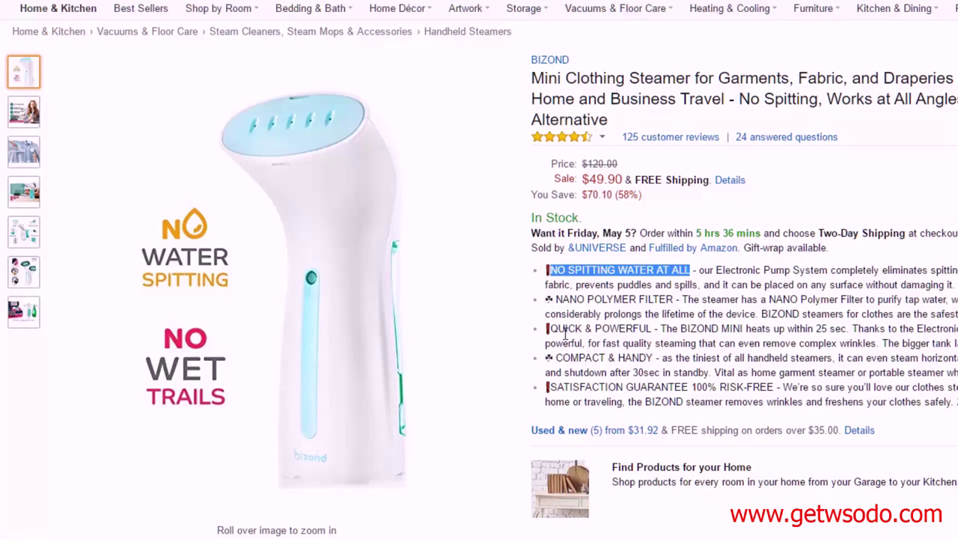
pyautogui.moveTo(551, 332); pyautogui.dragTo(652, 332)
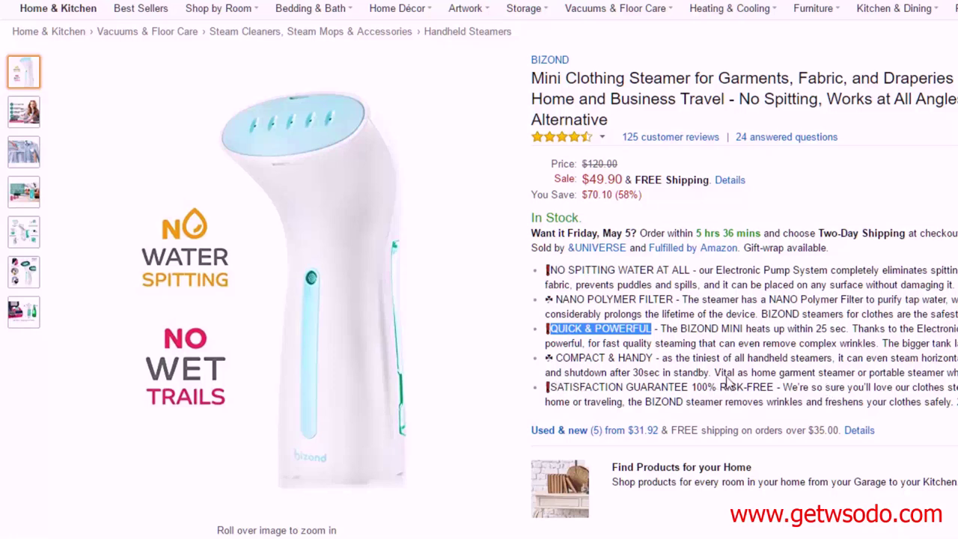
pyautogui.moveTo(551, 271); pyautogui.dragTo(686, 273)
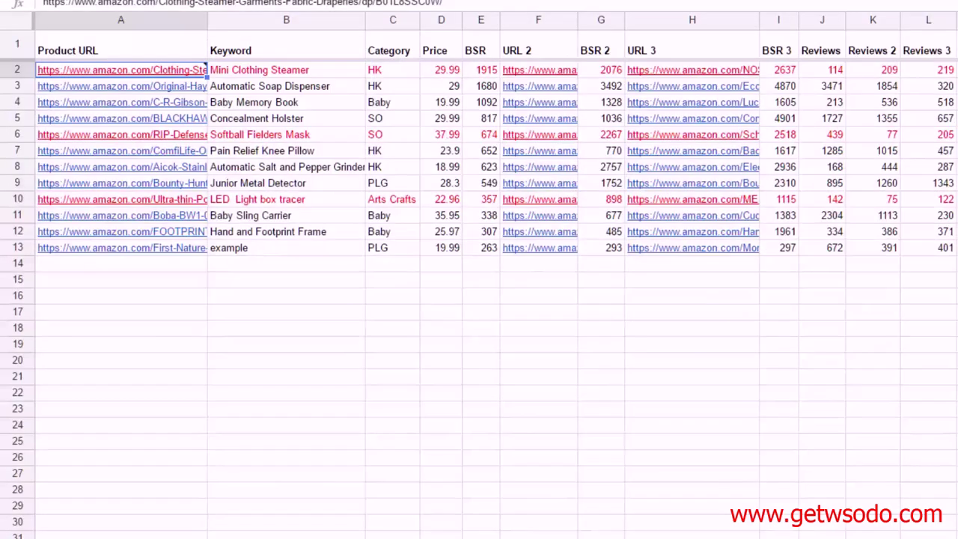
# Append 'doesn't spit water' to A2's pros line and enlarge the note box to fit.
pyautogui.moveTo(177, 71)
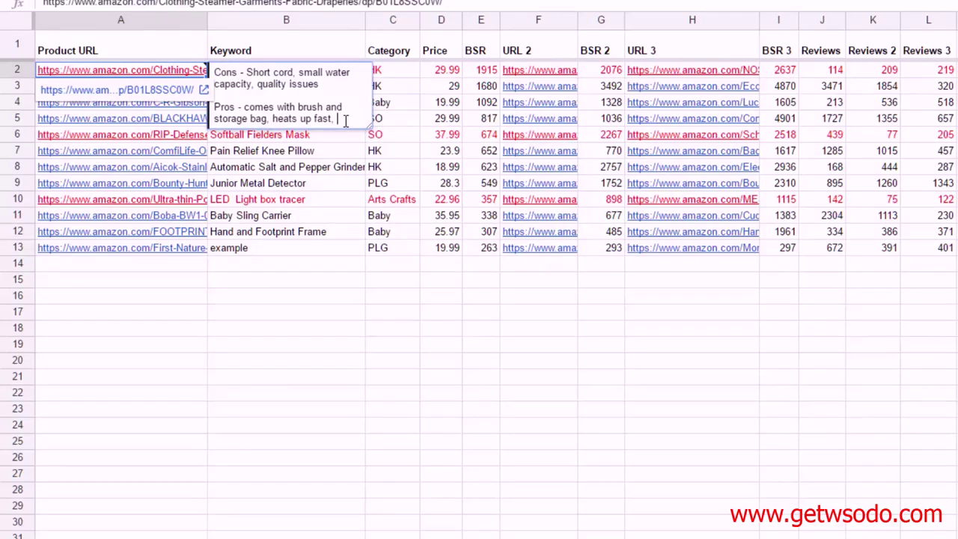
pyautogui.write("doesn't spi")
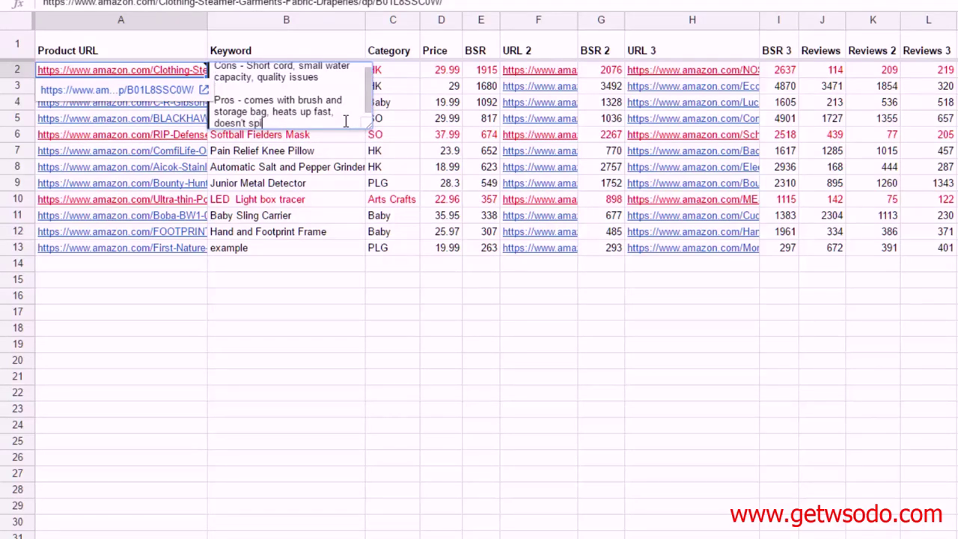
pyautogui.write('t water')
pyautogui.moveTo(371, 128); pyautogui.dragTo(391, 170)
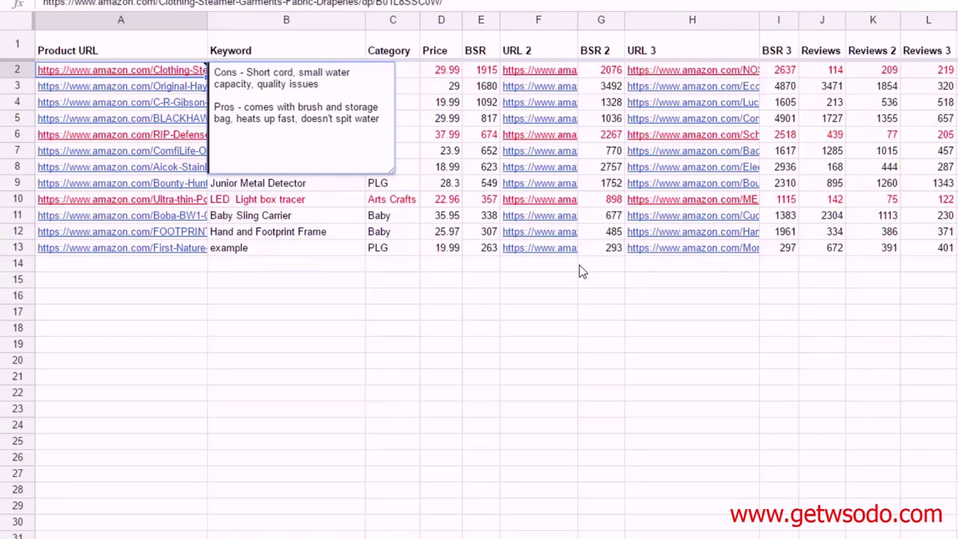
pyautogui.click(592, 380)
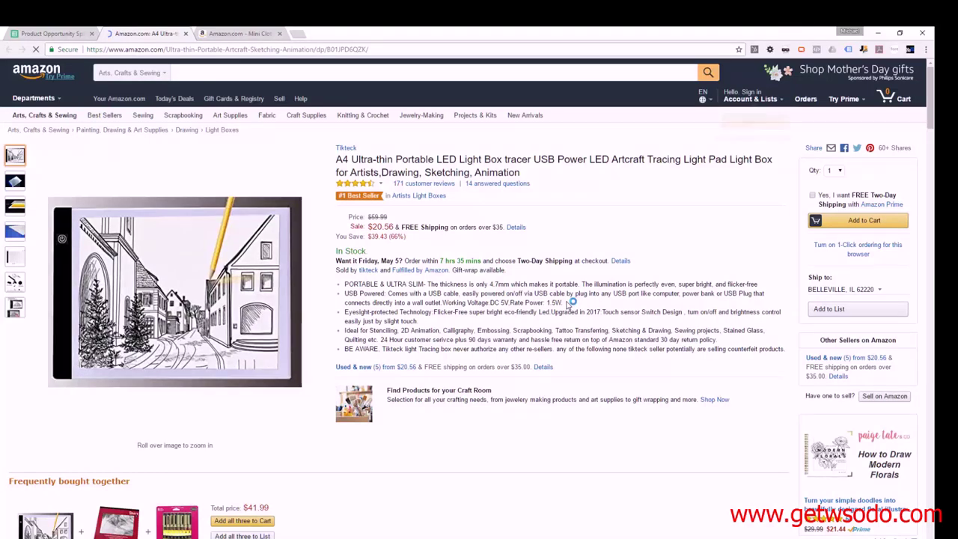
# Open the LED light box's full reviews and filter them to All critical (23 reviews).
pyautogui.click(424, 184)
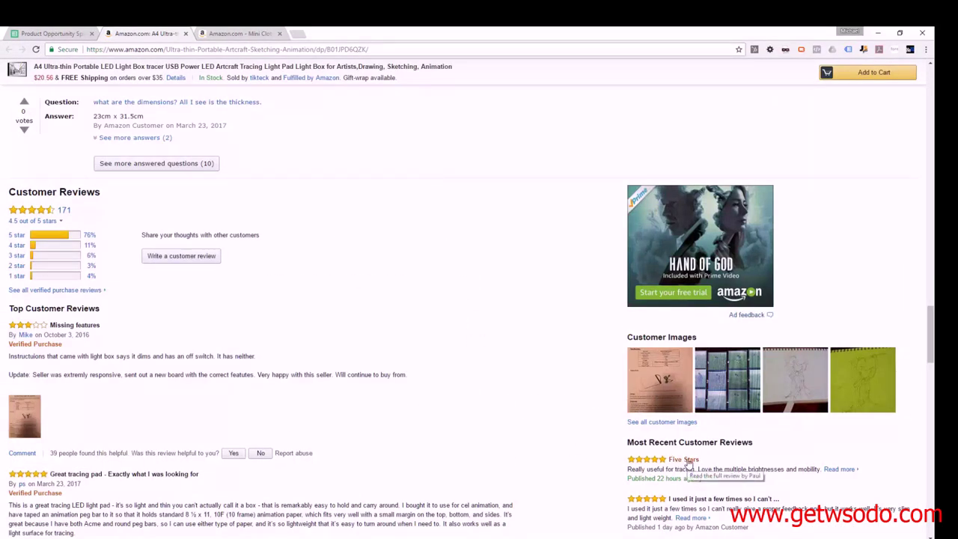
pyautogui.click(688, 463)
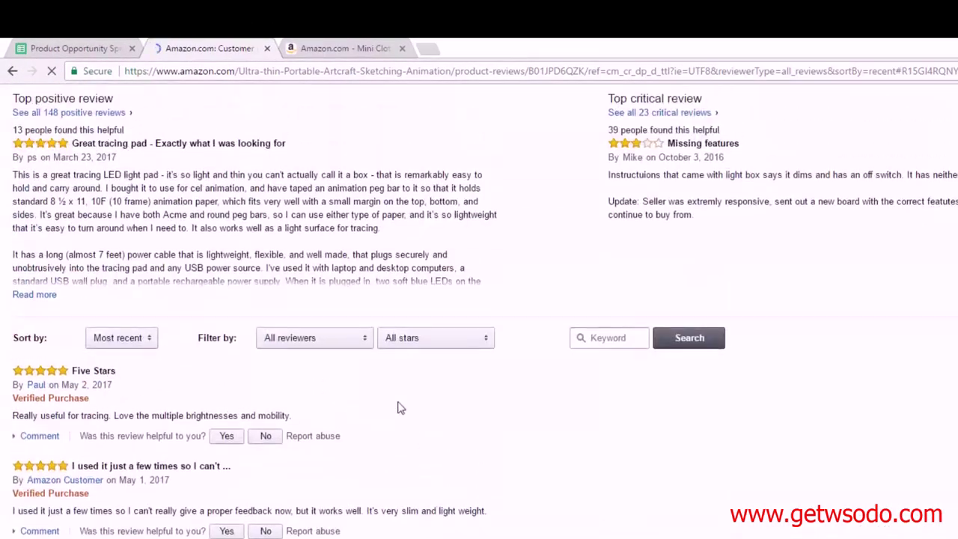
pyautogui.click(483, 339)
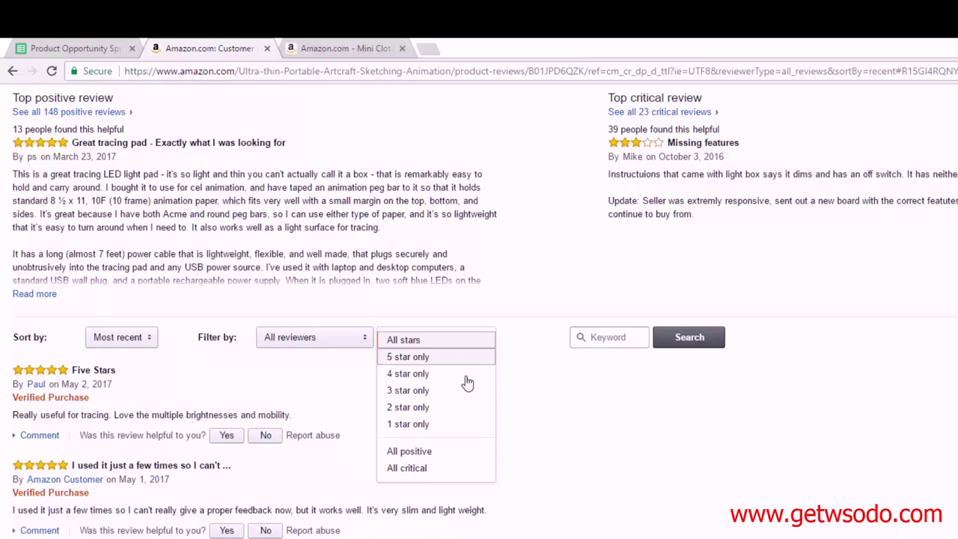
pyautogui.click(439, 467)
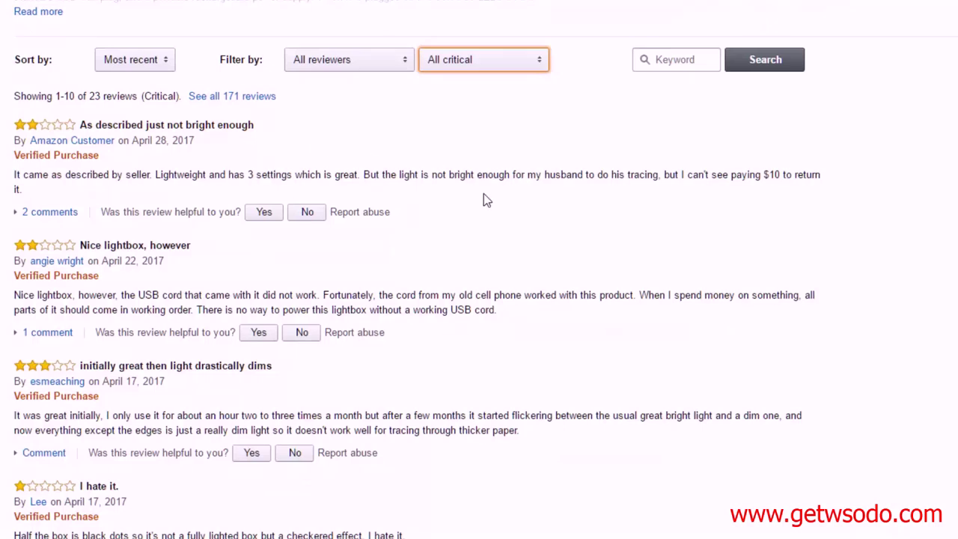
# Read down the critical reviews, marking the faulty-cord and checkered LED-dot complaints.
pyautogui.scroll(-1, 486, 198)
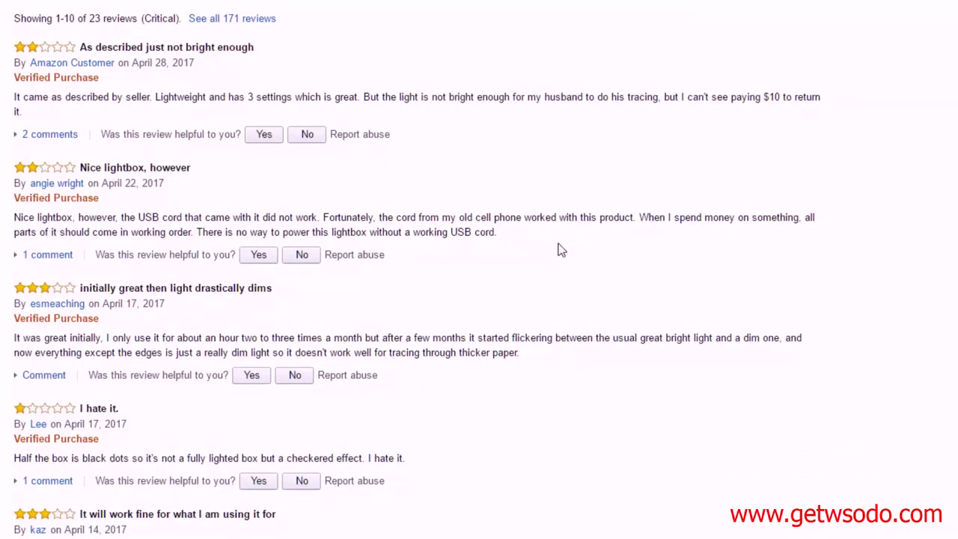
pyautogui.scroll(-2, 596, 257)
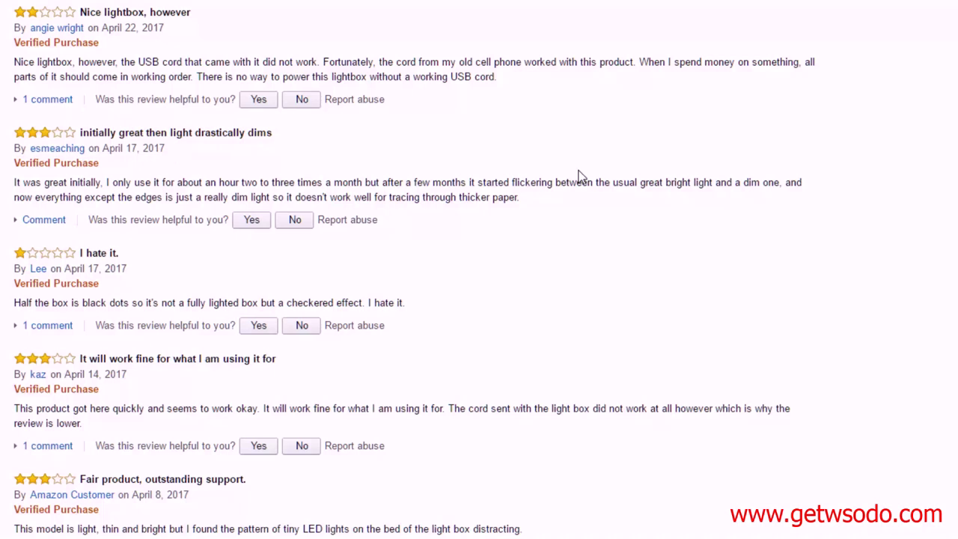
pyautogui.scroll(-1, 578, 177)
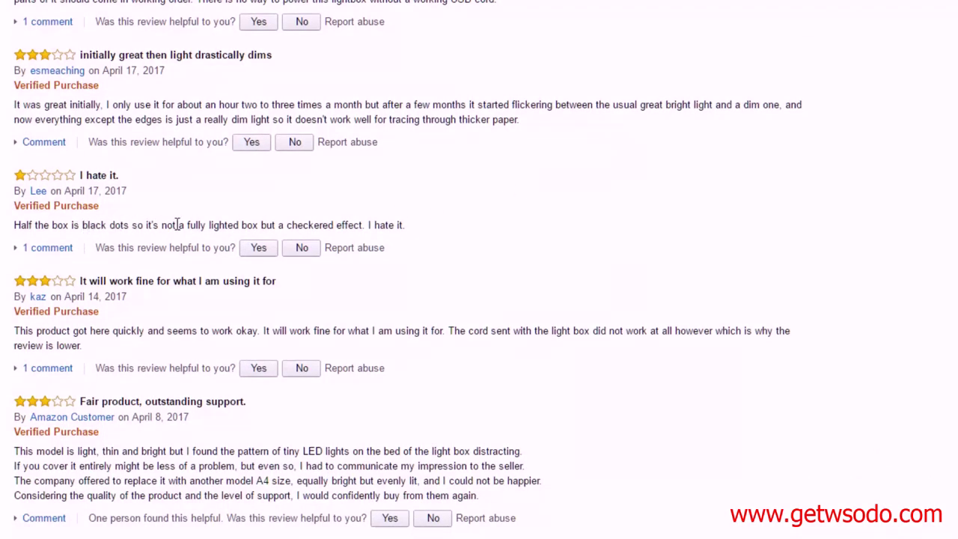
pyautogui.scroll(-1, 562, 243)
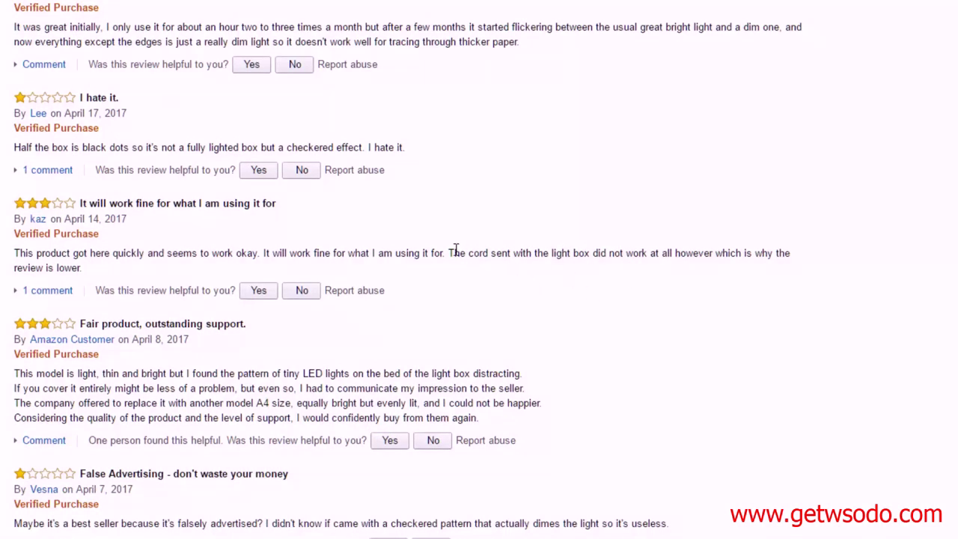
pyautogui.moveTo(455, 249); pyautogui.dragTo(578, 254)
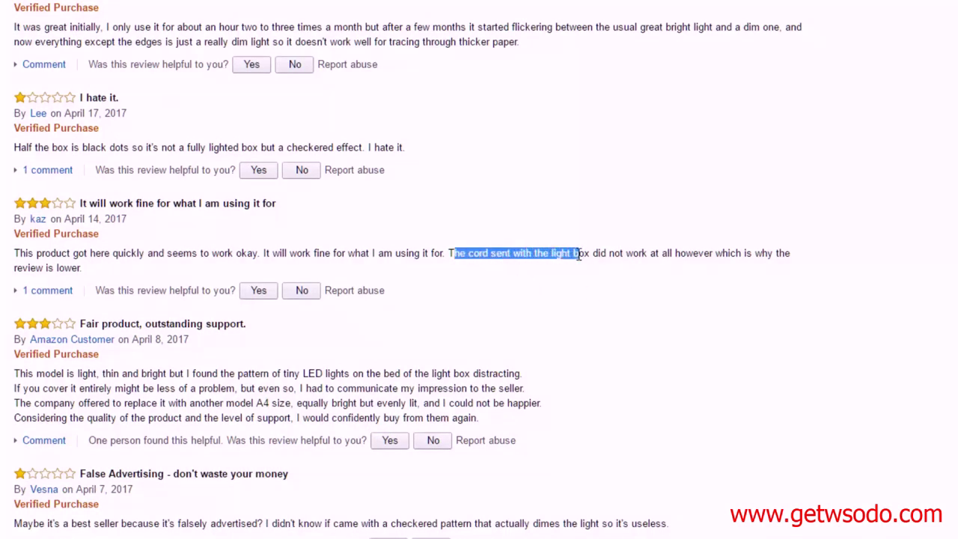
pyautogui.scroll(-1, 642, 284)
pyautogui.click(642, 291)
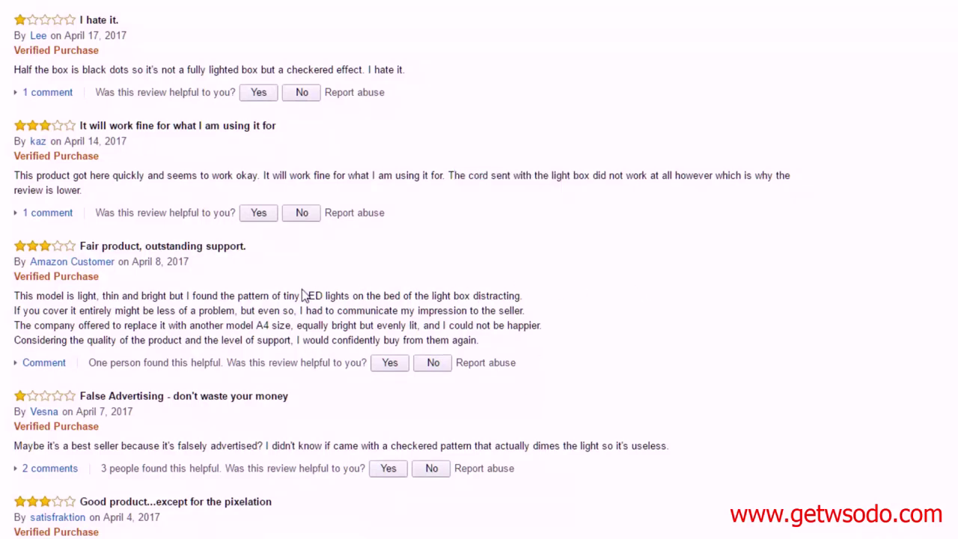
pyautogui.moveTo(196, 296); pyautogui.dragTo(521, 296)
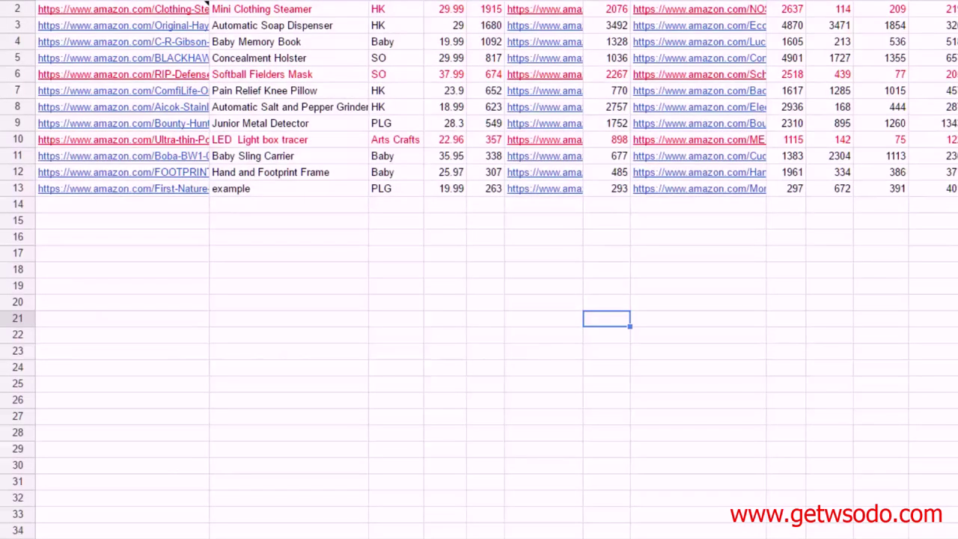
# Comment on cell A10: 'Cons - Cord issues, brightness issues, dots on screen'.
pyautogui.rightClick(175, 140)
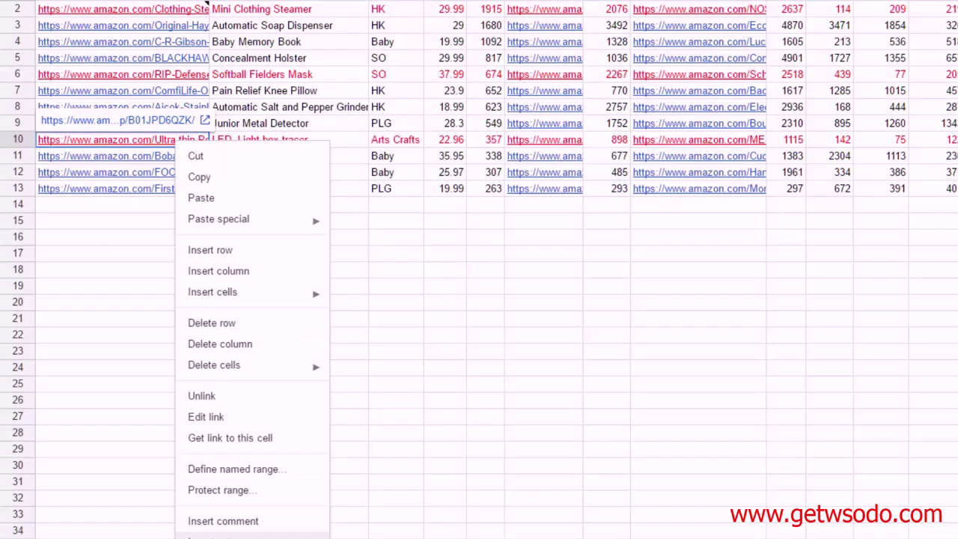
pyautogui.click(272, 520)
pyautogui.write('Con')
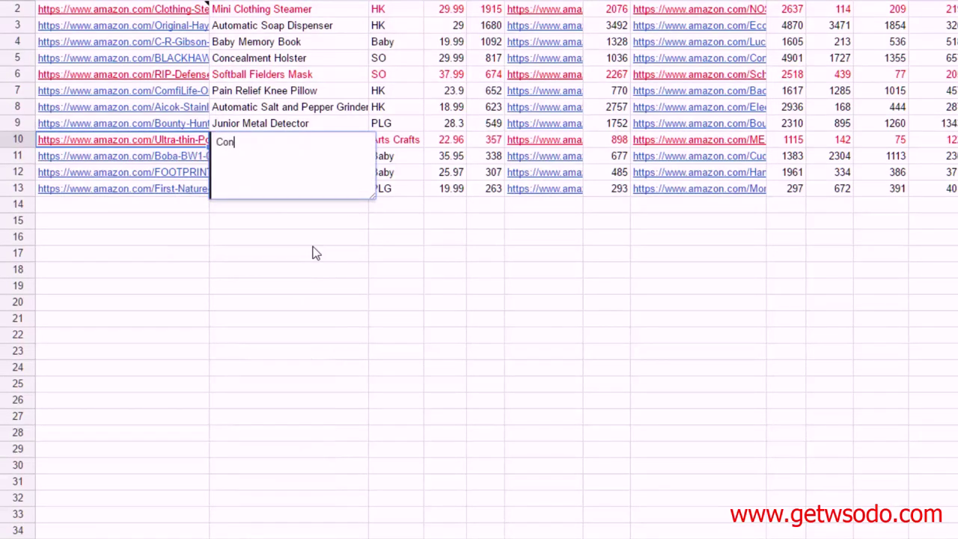
pyautogui.write('s - Cord issues, brigh')
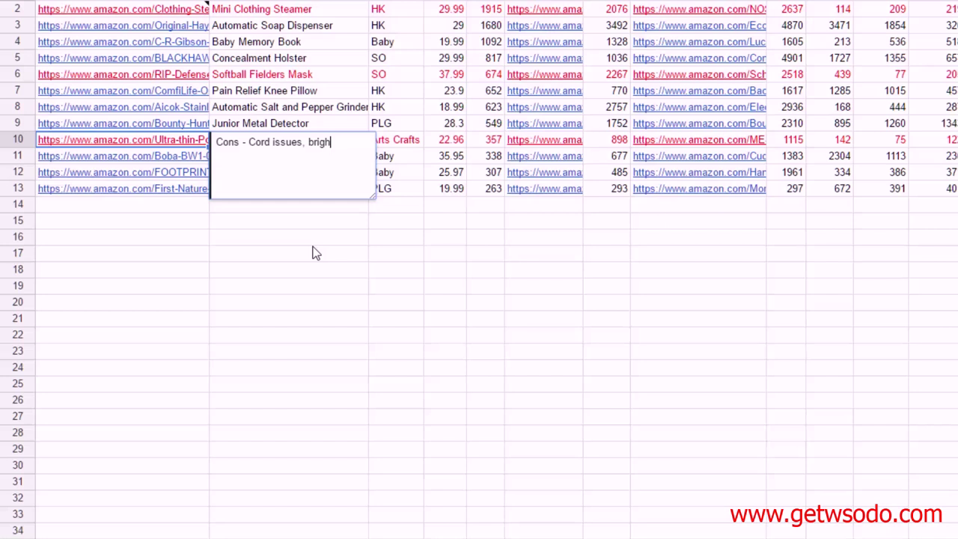
pyautogui.write('tness issues, dots on')
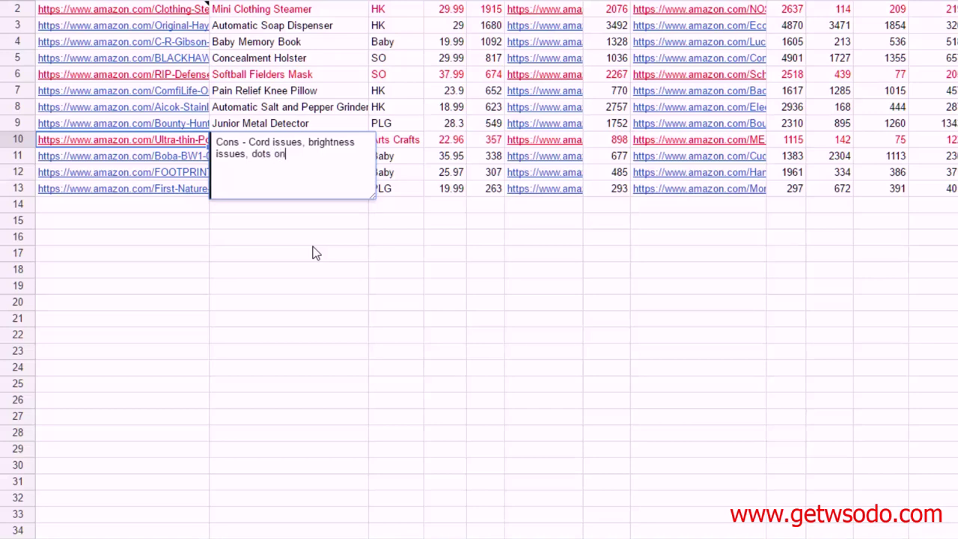
pyautogui.write(' screen')
# Back in Amazon, read the rest of page 1's critical reviews, marking the checkered-pattern complaint.
pyautogui.hotkey('alt', 'Tab')
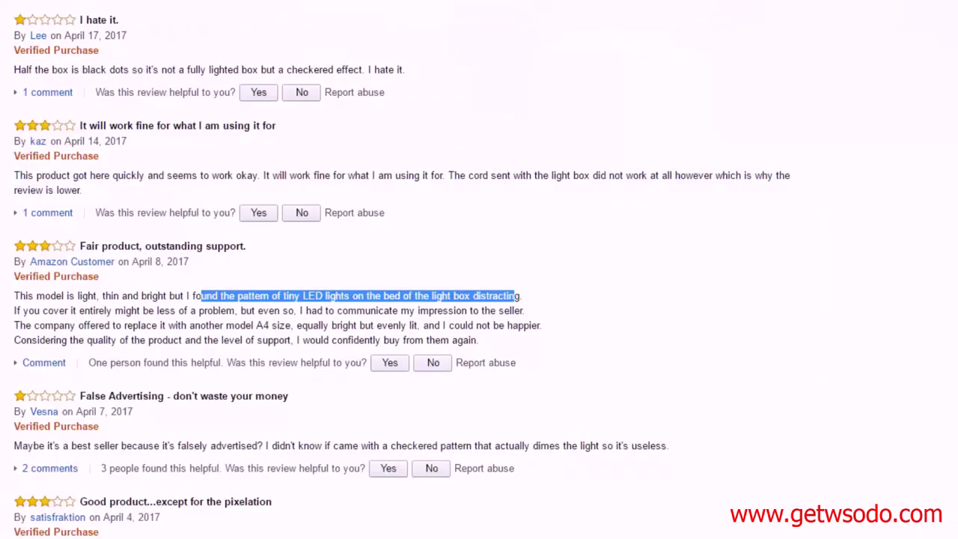
pyautogui.scroll(-3, 708, 297)
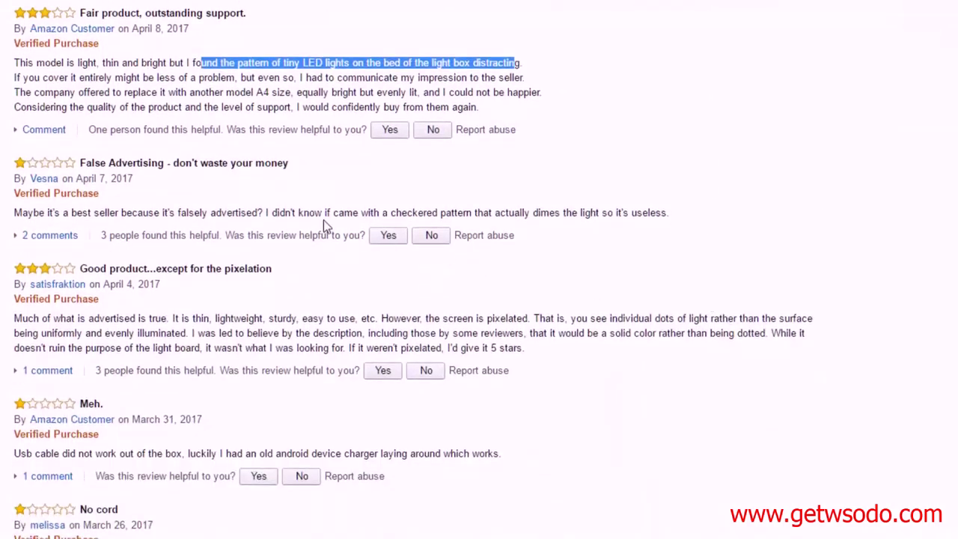
pyautogui.scroll(-1, 656, 291)
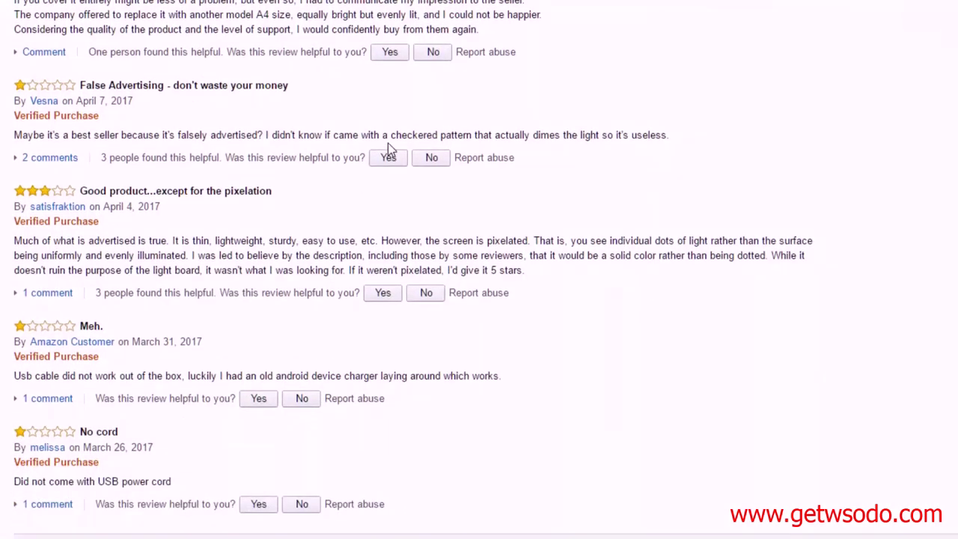
pyautogui.moveTo(393, 133); pyautogui.dragTo(565, 136)
pyautogui.click(627, 176)
pyautogui.scroll(-1, 742, 231)
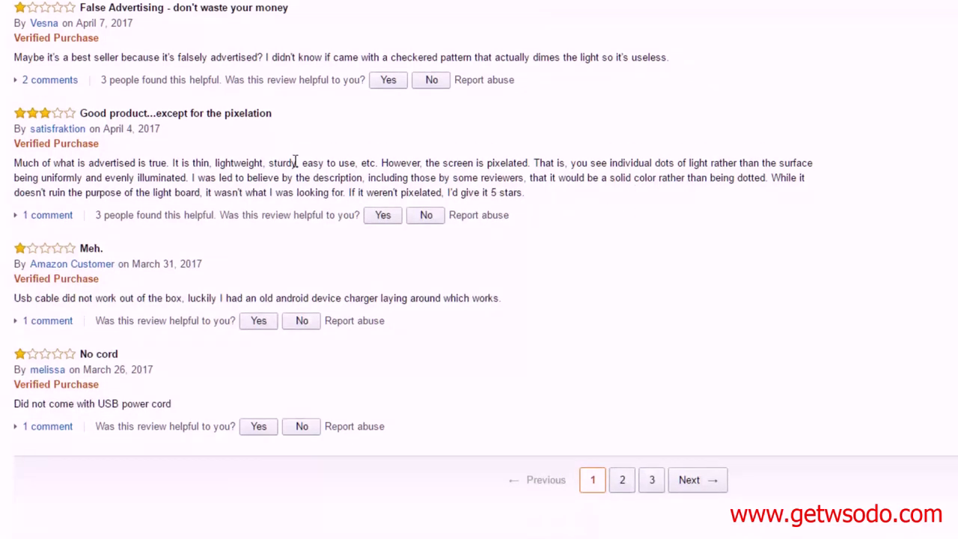
pyautogui.scroll(-1, 628, 215)
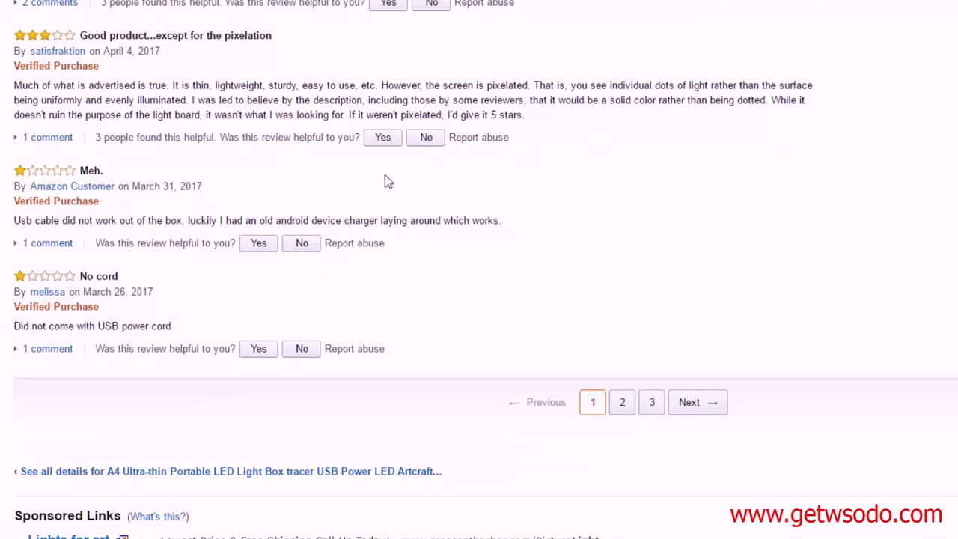
# Open the replacement product linked in the seller's reply to the pixelation review in a new tab.
pyautogui.click(60, 138)
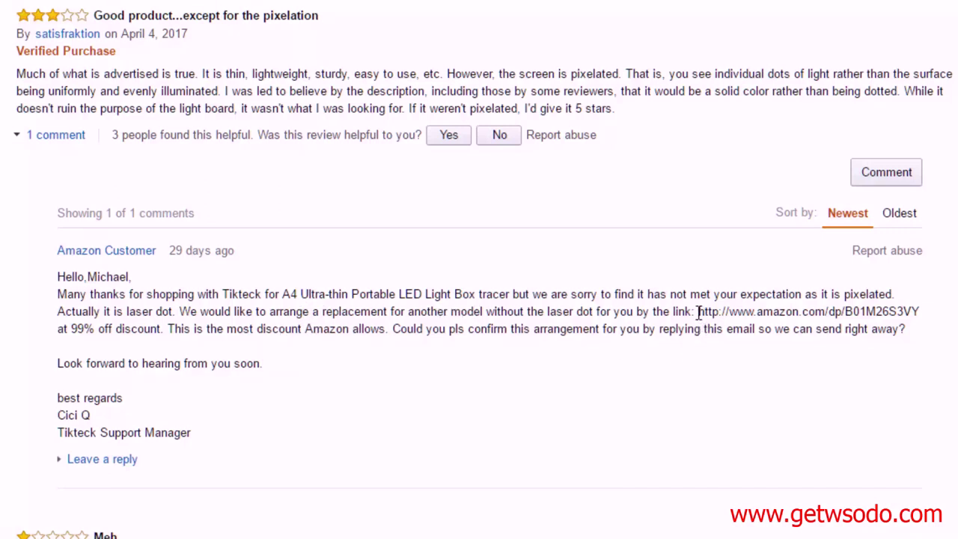
pyautogui.moveTo(698, 311); pyautogui.dragTo(911, 312)
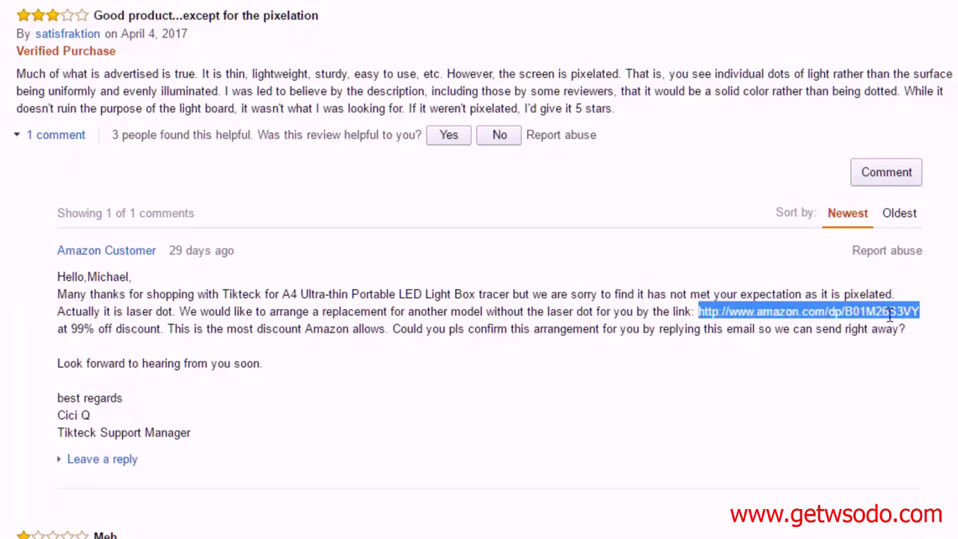
pyautogui.rightClick(839, 313)
pyautogui.click(838, 342)
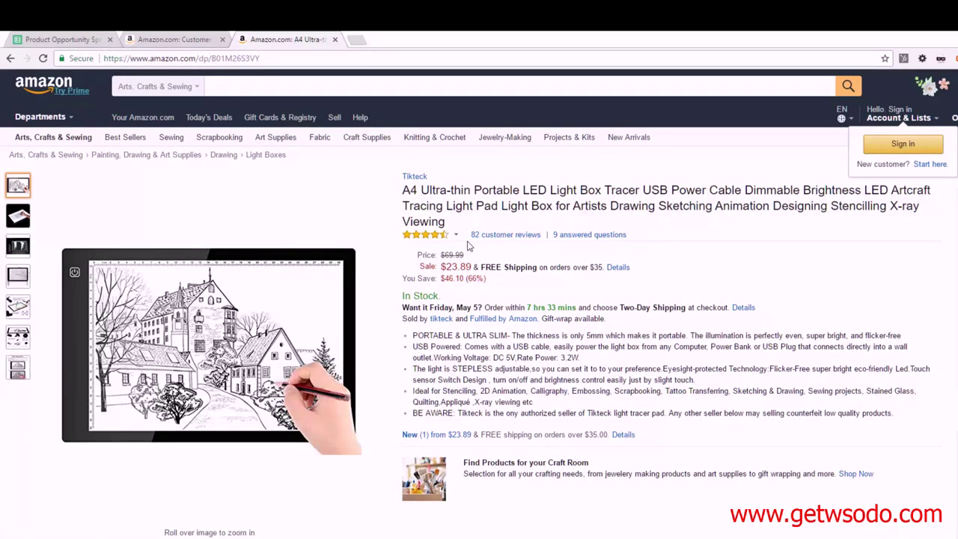
# From the critical reviews, open the original light box product page.
pyautogui.click(170, 39)
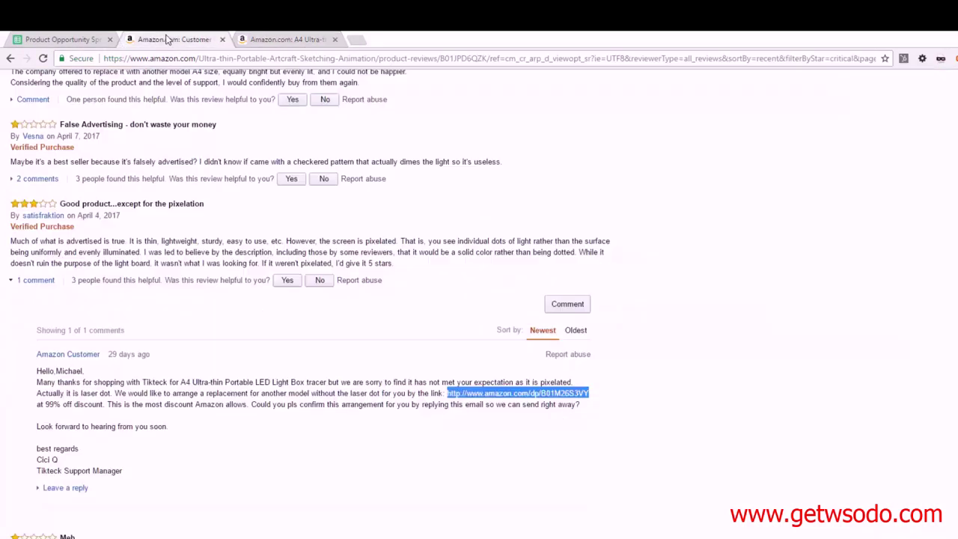
pyautogui.scroll(5, 632, 305)
pyautogui.scroll(10, 599, 284)
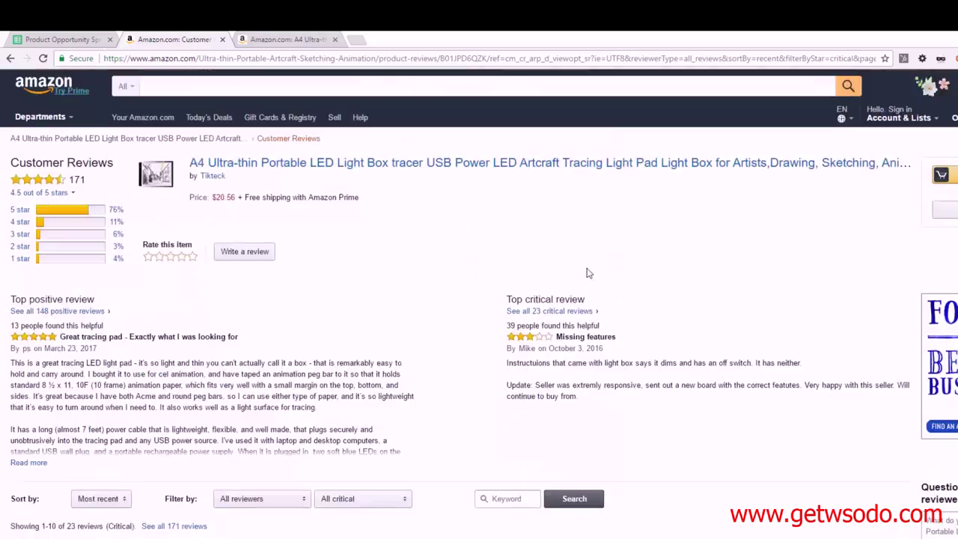
pyautogui.click(481, 167)
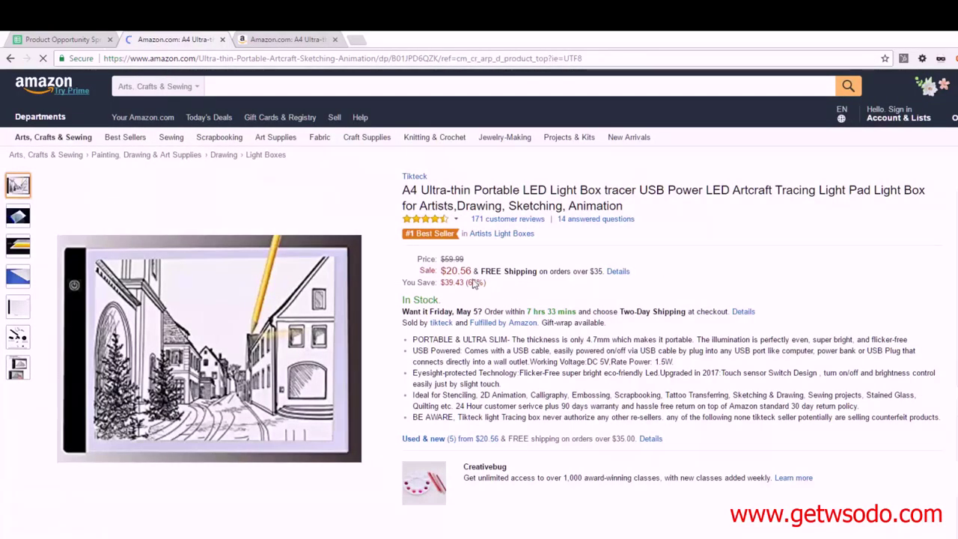
# Compare the replacement light box's stepless brightness feature with the original, ending on the A4 light box tab.
pyautogui.click(274, 40)
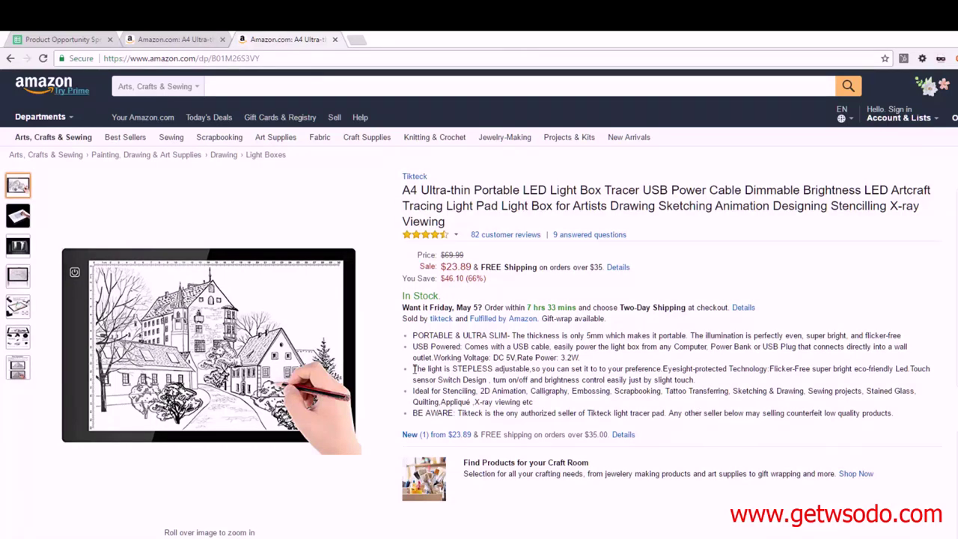
pyautogui.moveTo(414, 369); pyautogui.dragTo(494, 368)
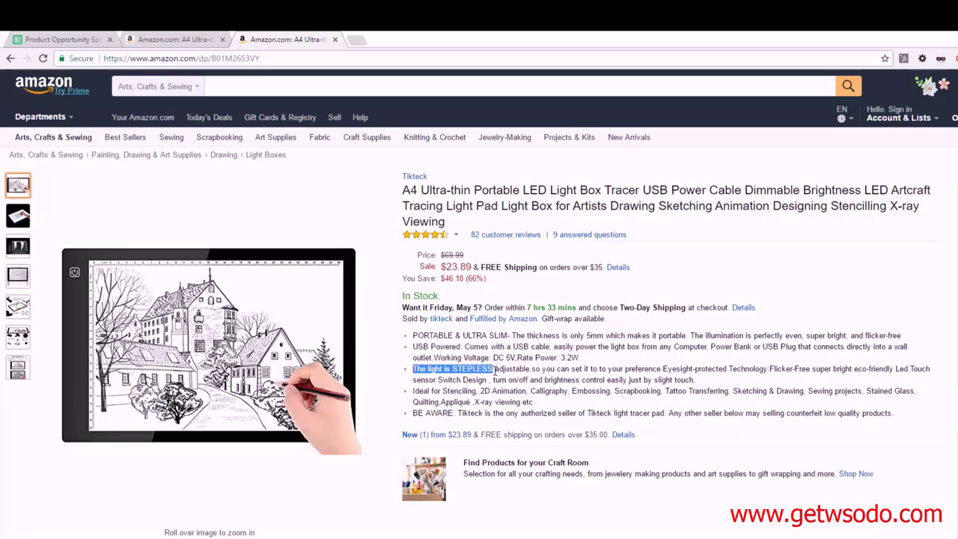
pyautogui.click(202, 39)
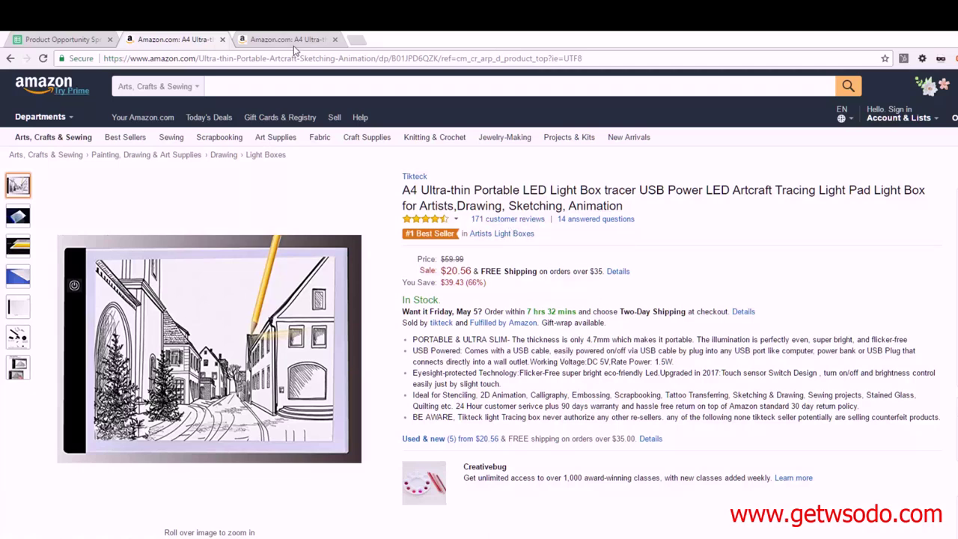
pyautogui.click(292, 41)
pyautogui.click(685, 383)
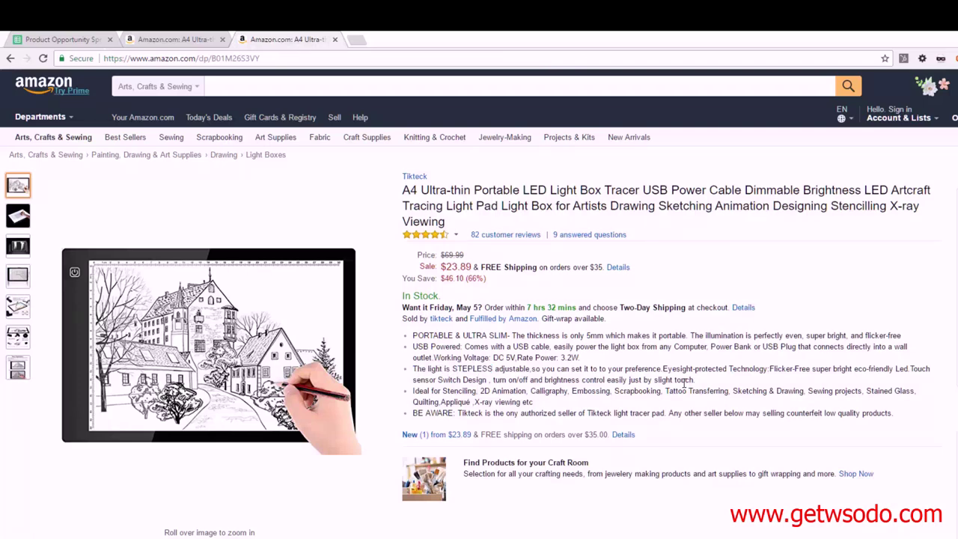
pyautogui.hotkey('ctrl', 'shift', 'Tab')
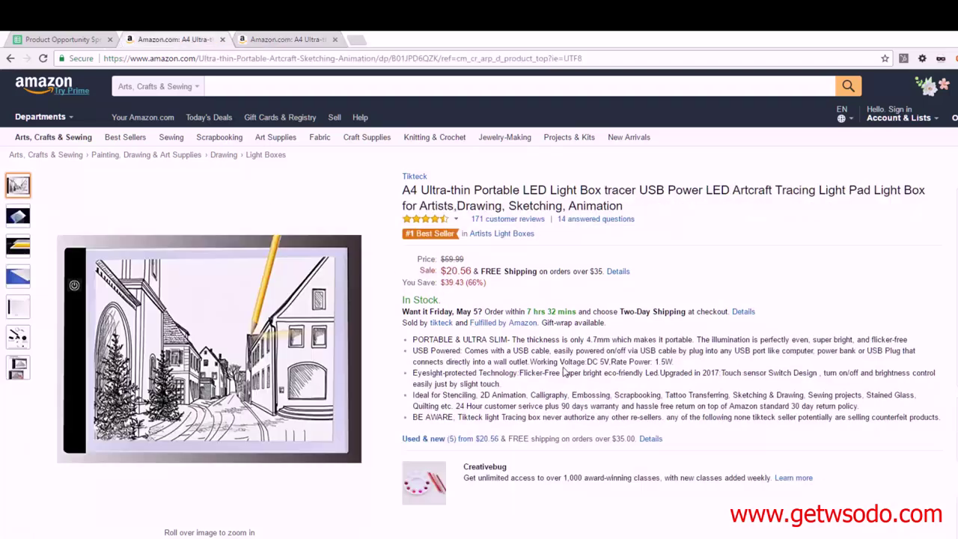
# Filter the A4 light box's customer reviews to All critical.
pyautogui.click(497, 220)
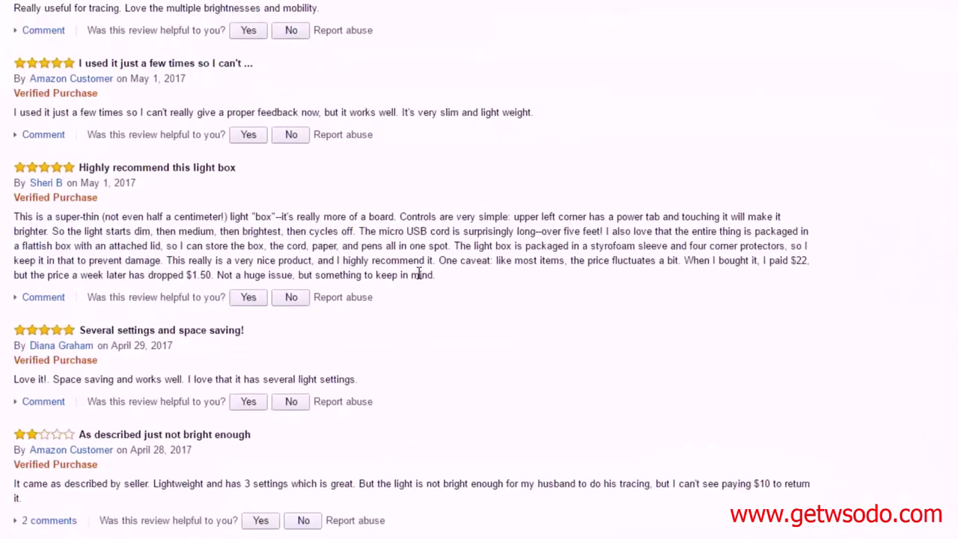
pyautogui.scroll(4, 318, 270)
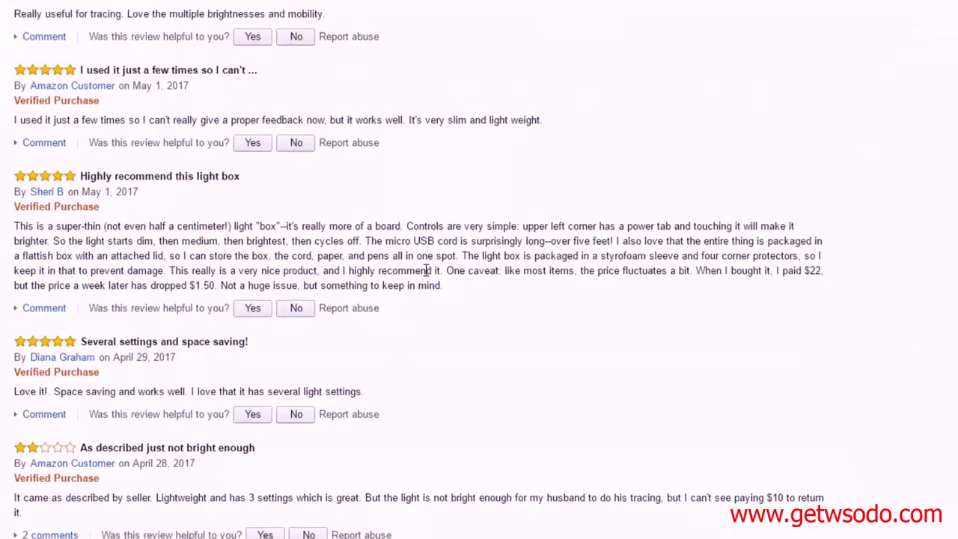
pyautogui.click(472, 224)
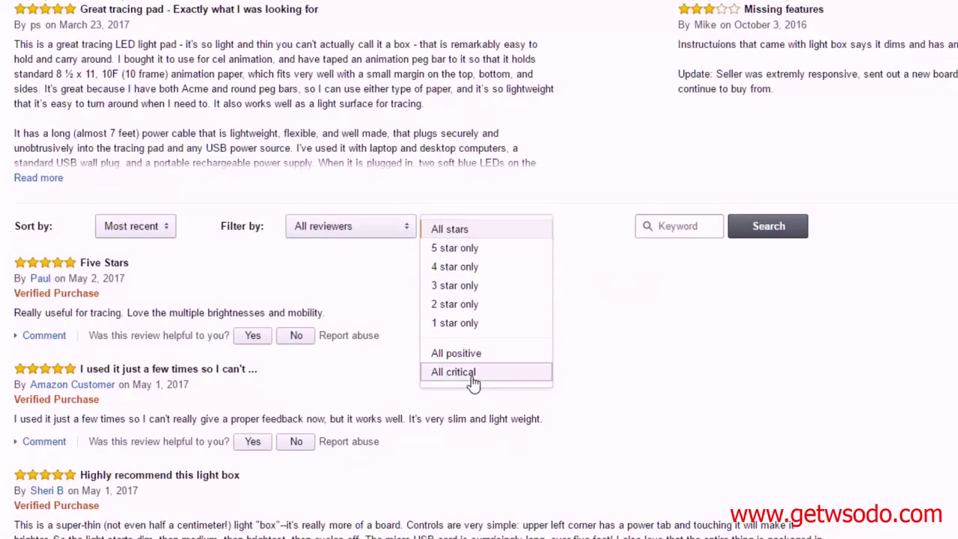
pyautogui.click(472, 374)
pyautogui.scroll(-15, 501, 428)
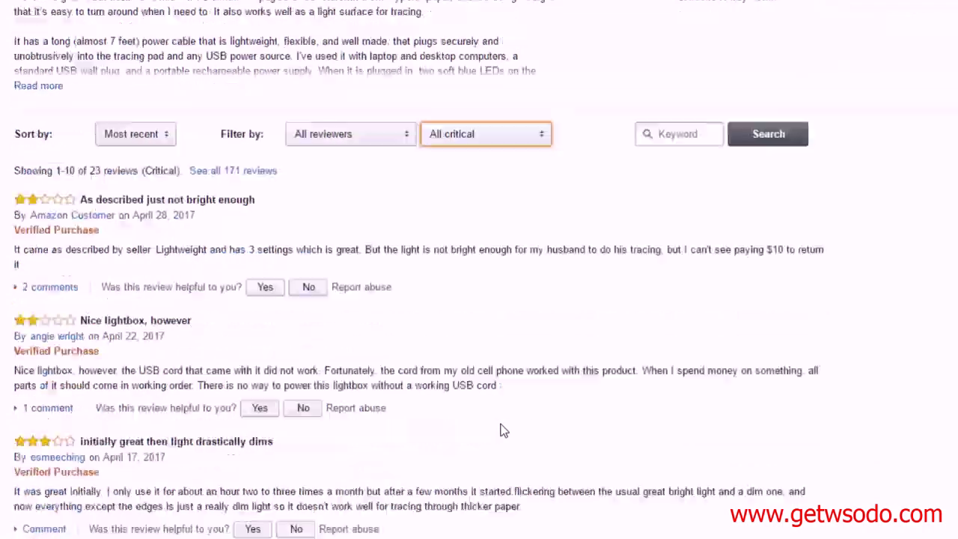
pyautogui.scroll(-4, 546, 439)
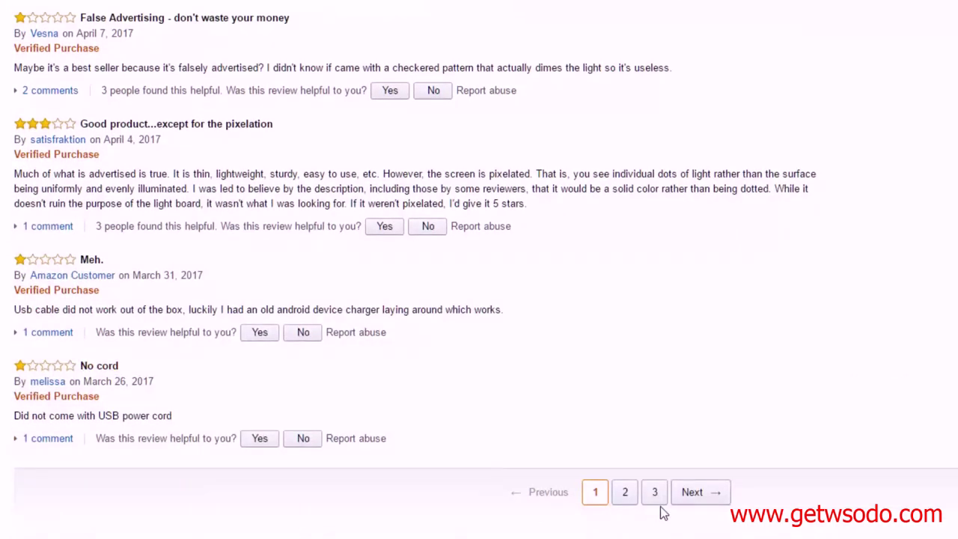
# Page through the 23 critical reviews to the last page, showing reviews 21–23.
pyautogui.click(700, 496)
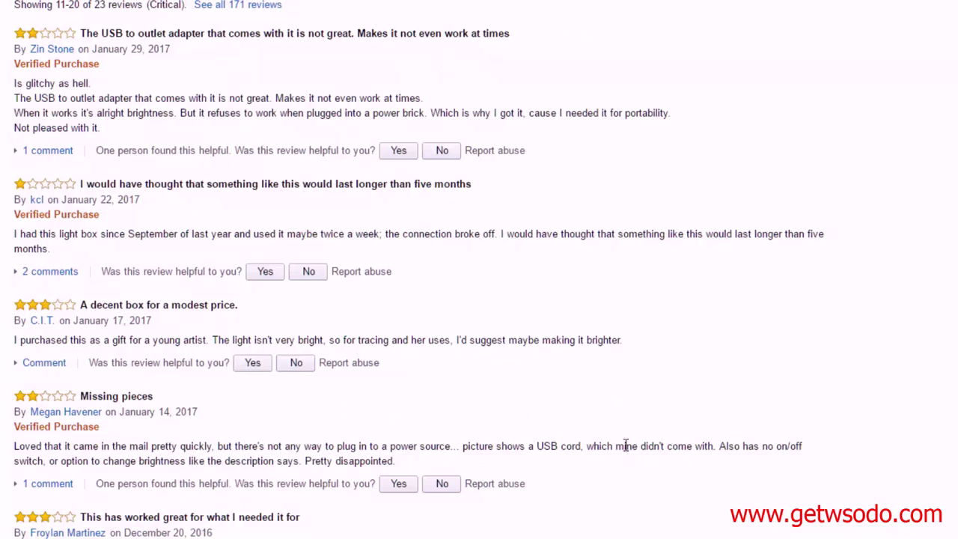
pyautogui.scroll(-1, 670, 460)
pyautogui.scroll(-3, 671, 461)
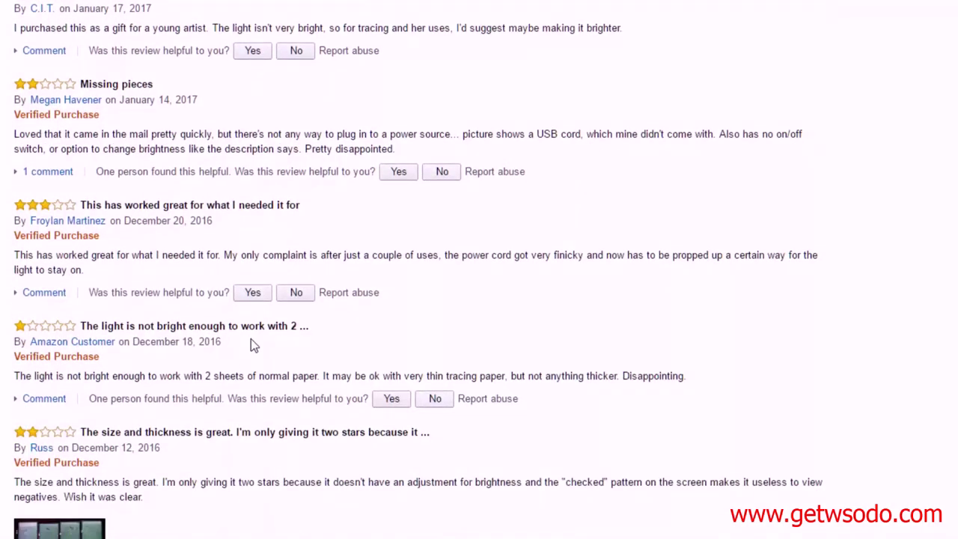
pyautogui.scroll(-3, 656, 413)
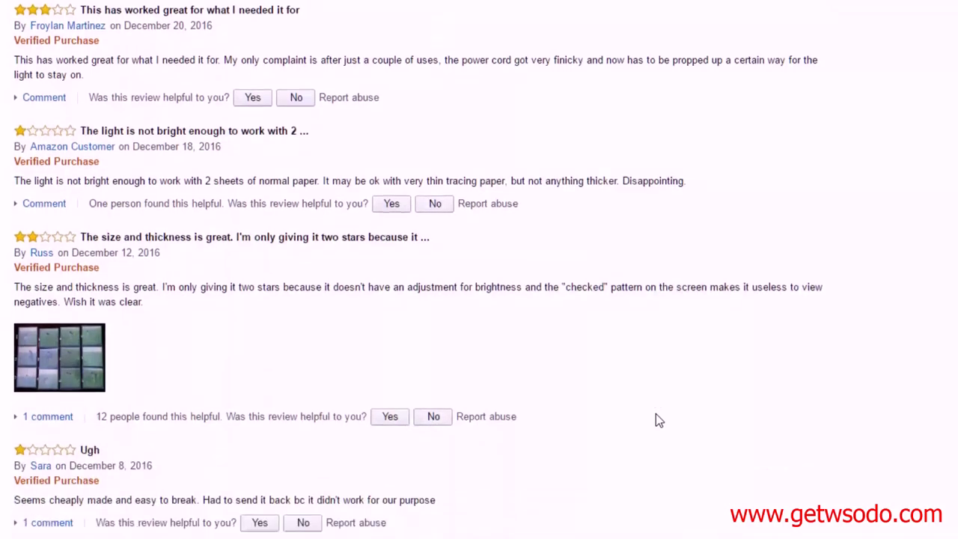
pyautogui.scroll(1, 674, 367)
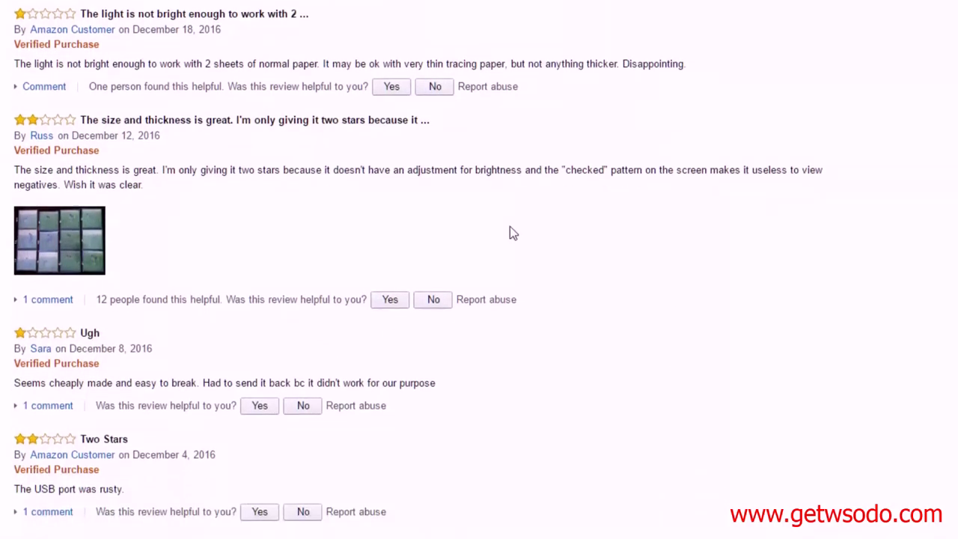
pyautogui.moveTo(562, 170); pyautogui.dragTo(625, 179)
pyautogui.click(633, 391)
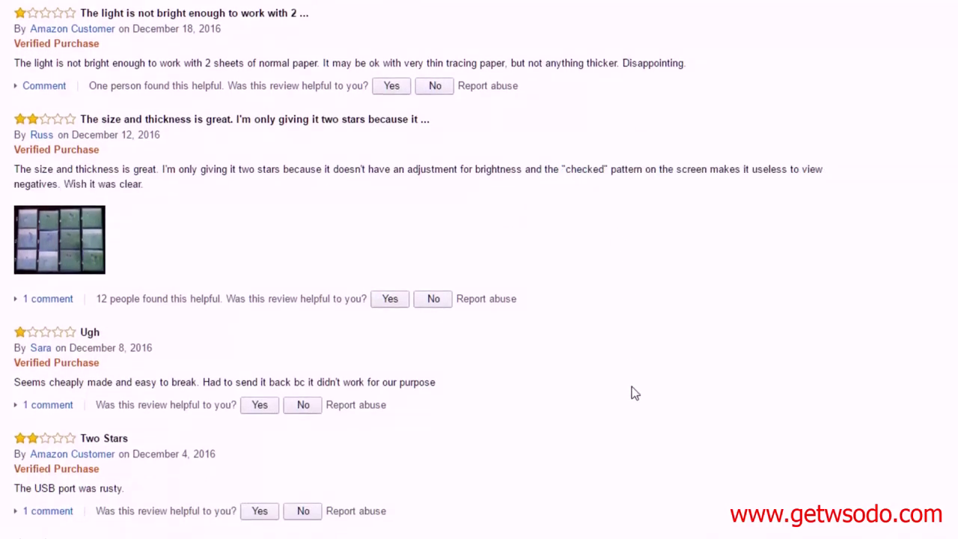
pyautogui.scroll(-2, 633, 392)
pyautogui.scroll(-1, 633, 391)
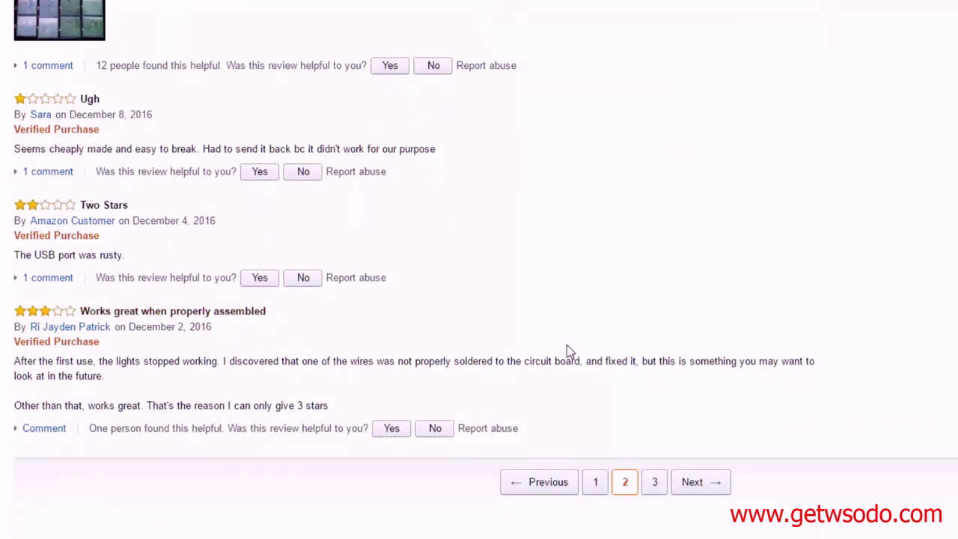
pyautogui.click(703, 483)
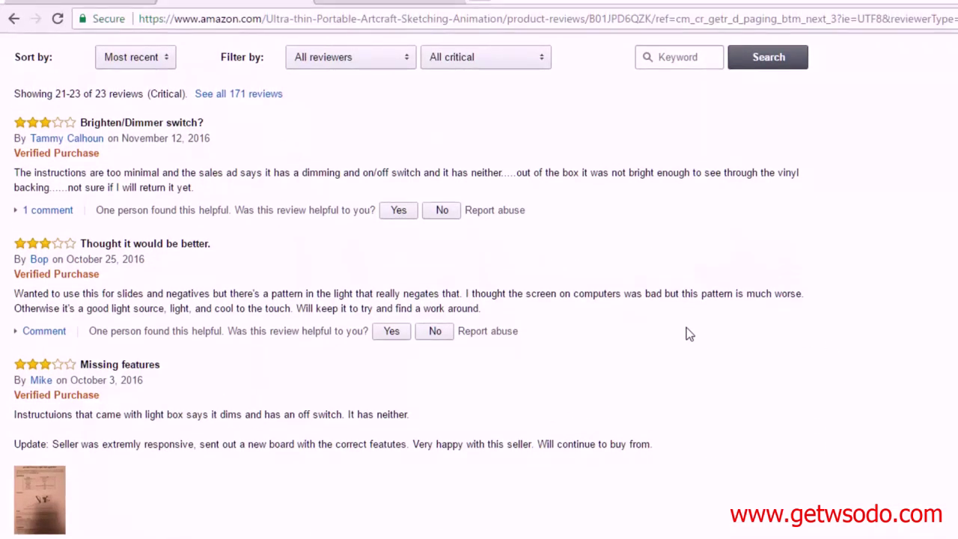
pyautogui.click(525, 64)
# Switch the filter to All positive and read the reviews, marking the long micro USB cord remark.
pyautogui.click(497, 188)
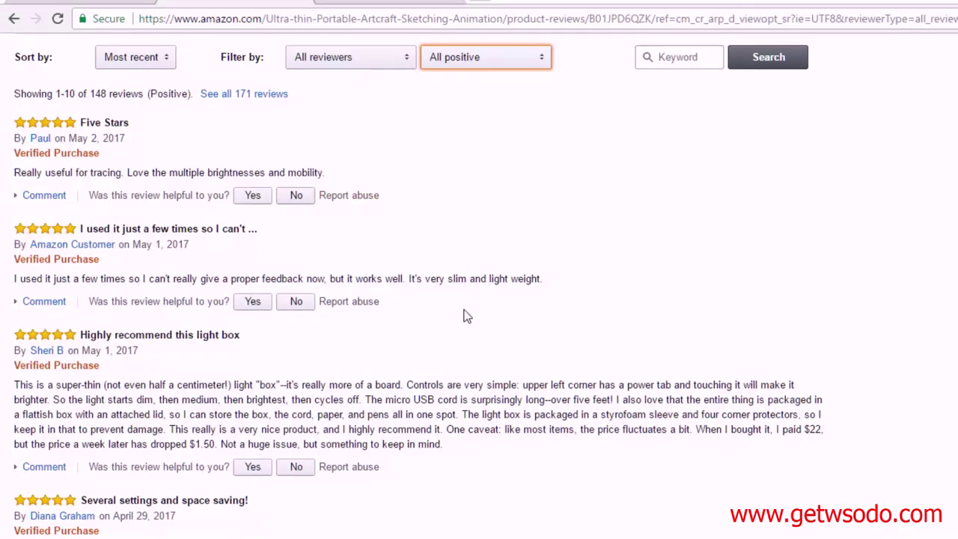
pyautogui.scroll(-1, 551, 353)
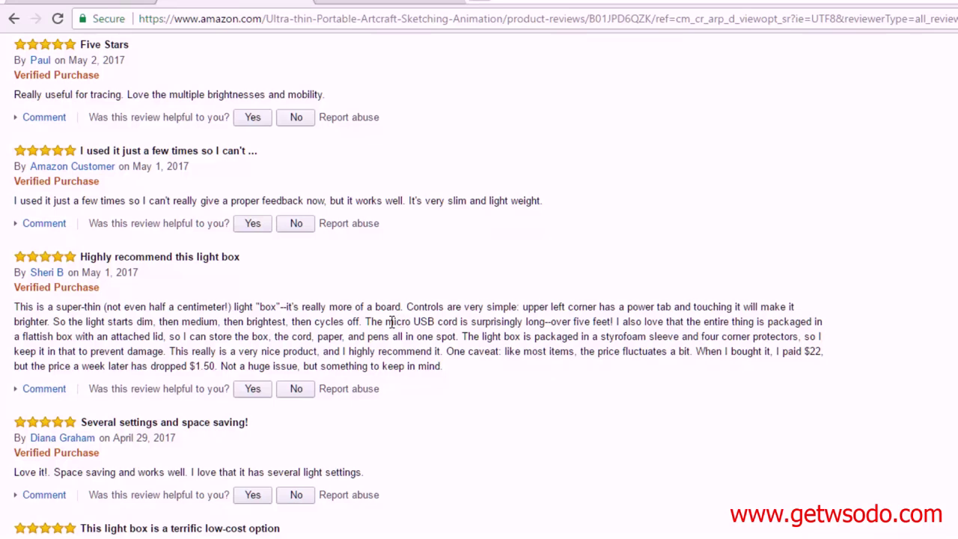
pyautogui.moveTo(385, 321); pyautogui.dragTo(545, 323)
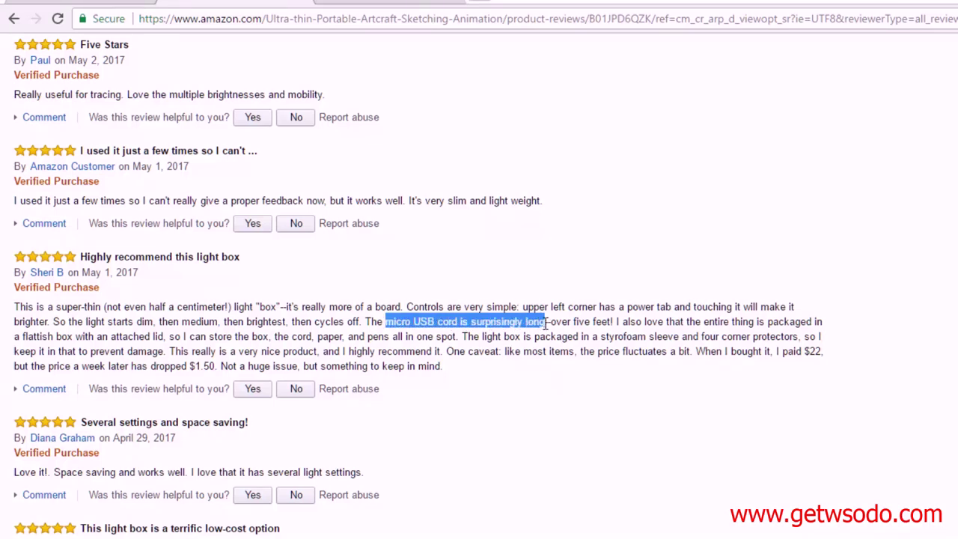
pyautogui.click(610, 394)
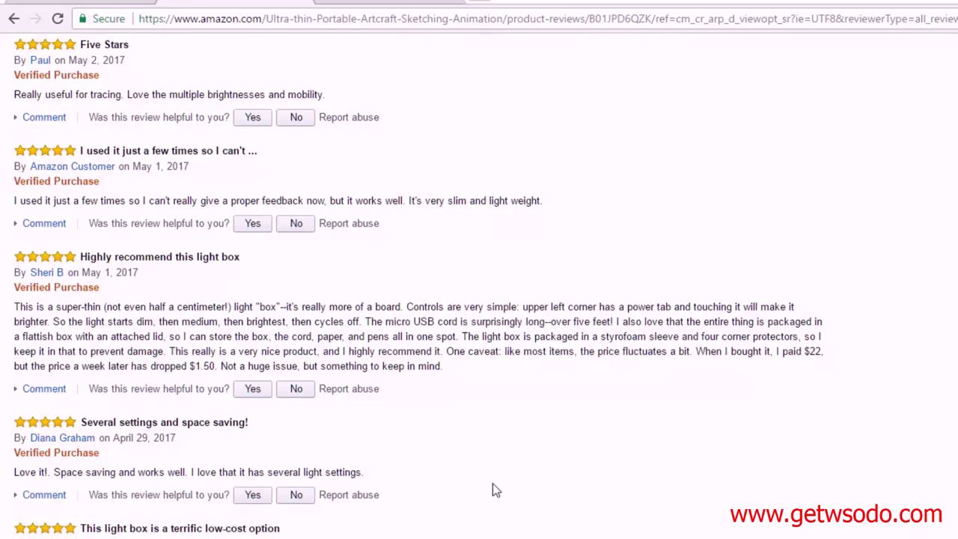
pyautogui.scroll(-1, 556, 496)
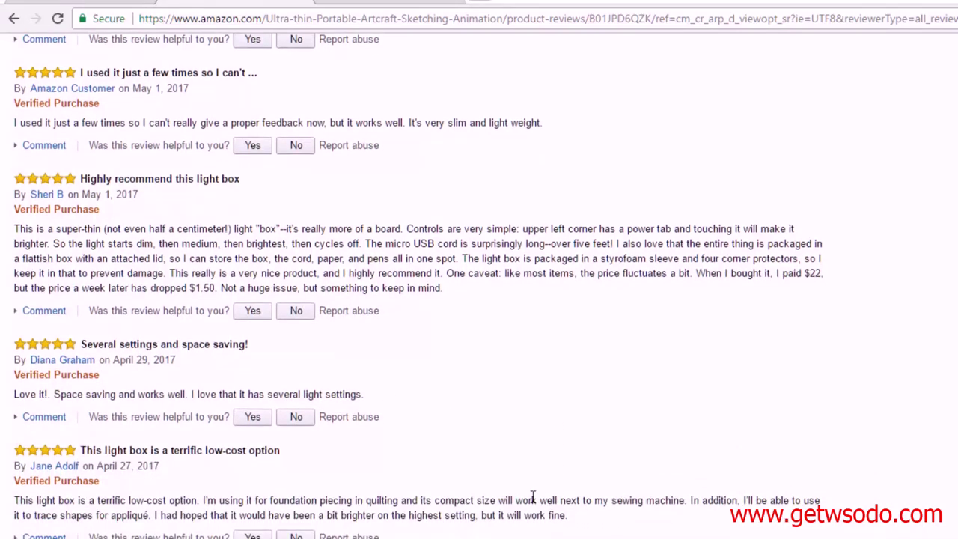
pyautogui.scroll(-3, 503, 513)
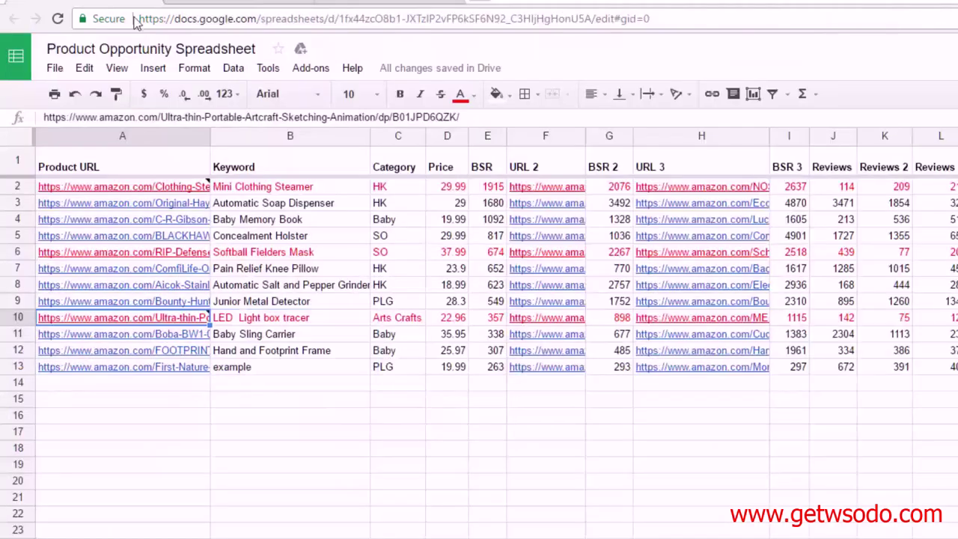
# Add the line 'Pros - Thin, light, portable, long USB cord' to A10's note.
pyautogui.click(138, 4)
pyautogui.moveTo(178, 319)
pyautogui.click(336, 332)
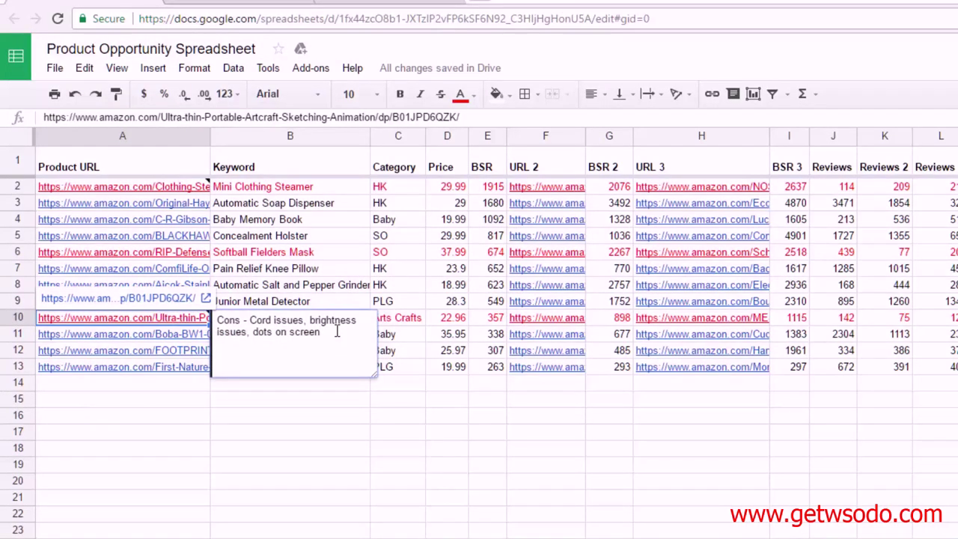
pyautogui.press('Return')
pyautogui.press('Return')
pyautogui.write('Thin.')
pyautogui.write(' light, portable')
pyautogui.press('Home')
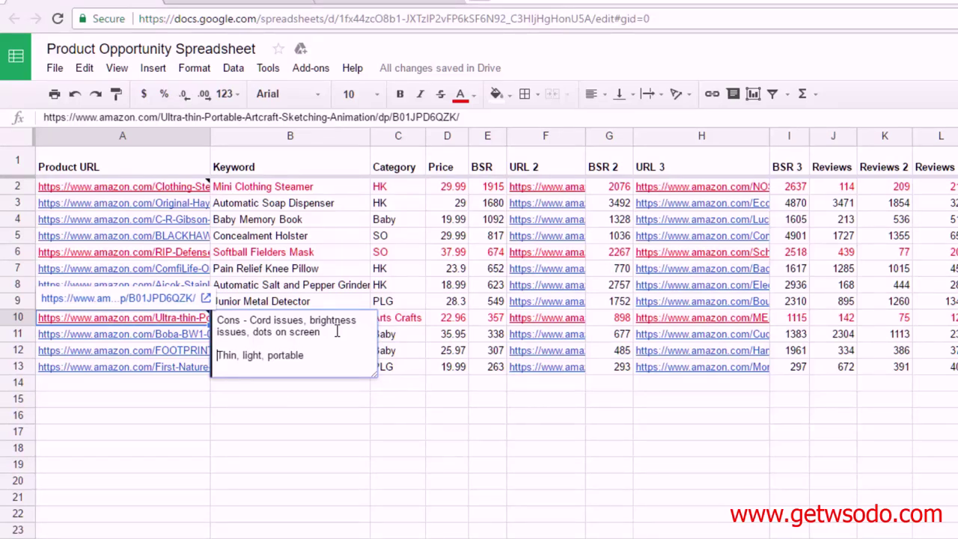
pyautogui.write('Pros -')
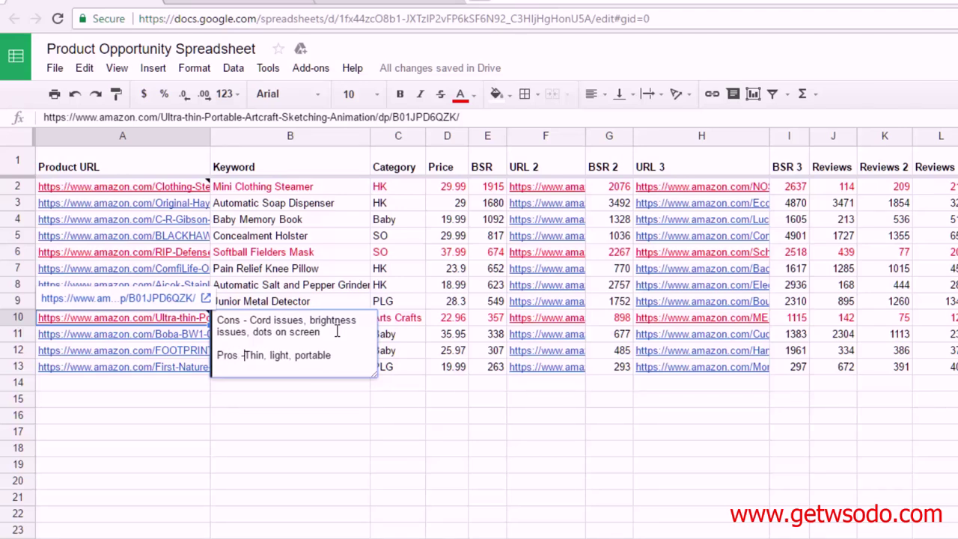
pyautogui.press('Right')
pyautogui.press('Right')
pyautogui.press('Right')
pyautogui.press('Right')
pyautogui.press('Right')
pyautogui.press('Right')
pyautogui.press('Right')
pyautogui.press('Right')
pyautogui.press('Right')
pyautogui.press('Right')
pyautogui.press('Right')
pyautogui.press('Right')
pyautogui.press('Right')
pyautogui.press('Right')
pyautogui.press('Right')
pyautogui.press('Right')
pyautogui.press('Right')
pyautogui.press('Right')
pyautogui.press('Right')
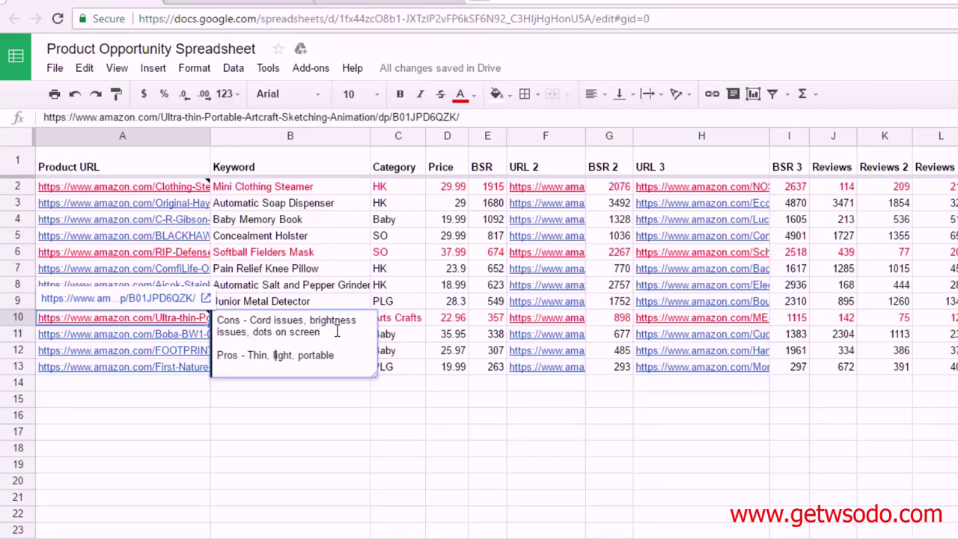
pyautogui.write(', long USB cord')
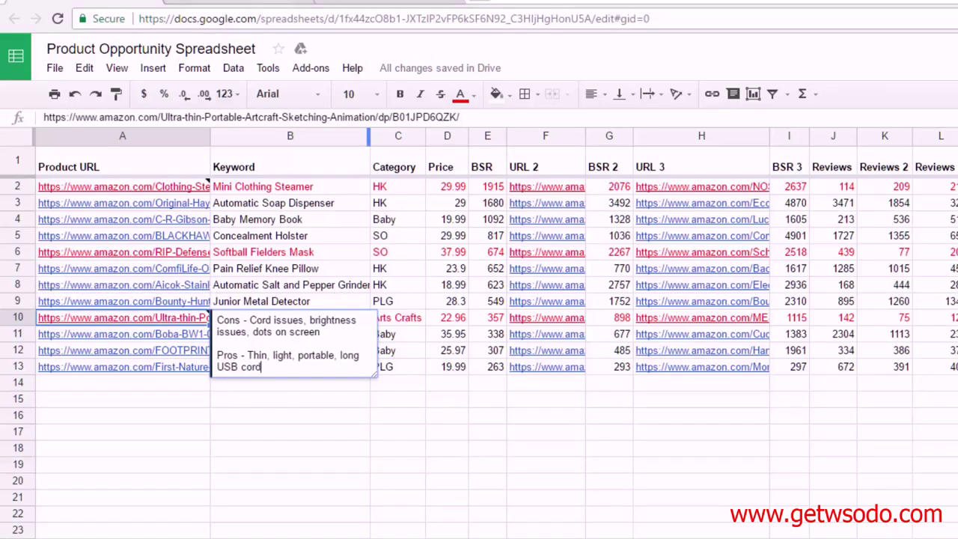
pyautogui.click(344, 4)
pyautogui.scroll(-3, 762, 408)
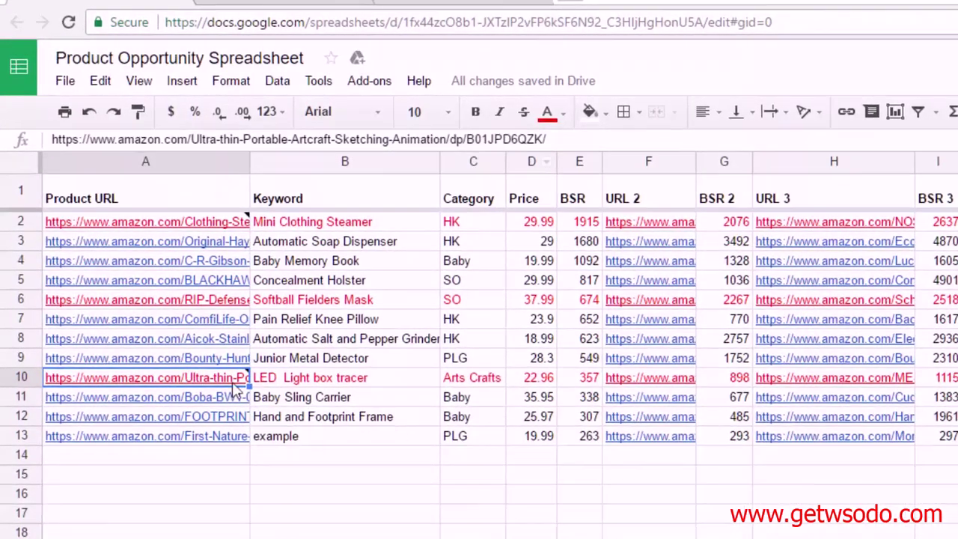
pyautogui.click(215, 380)
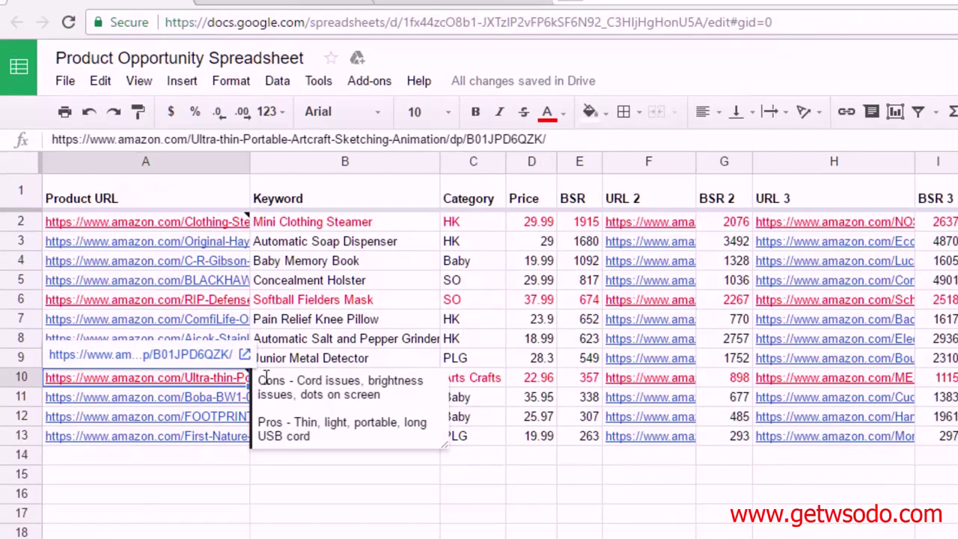